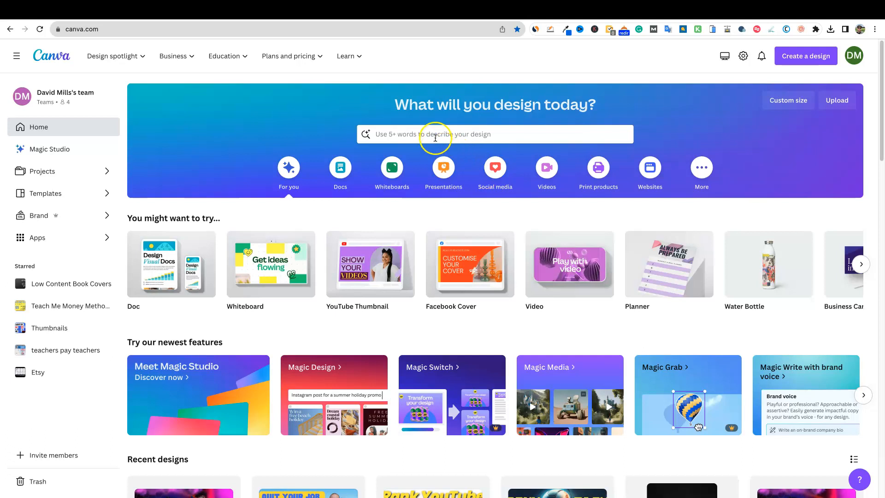
Search the templates for "logo" and show all of the suggested templates.
left_click(435, 136)
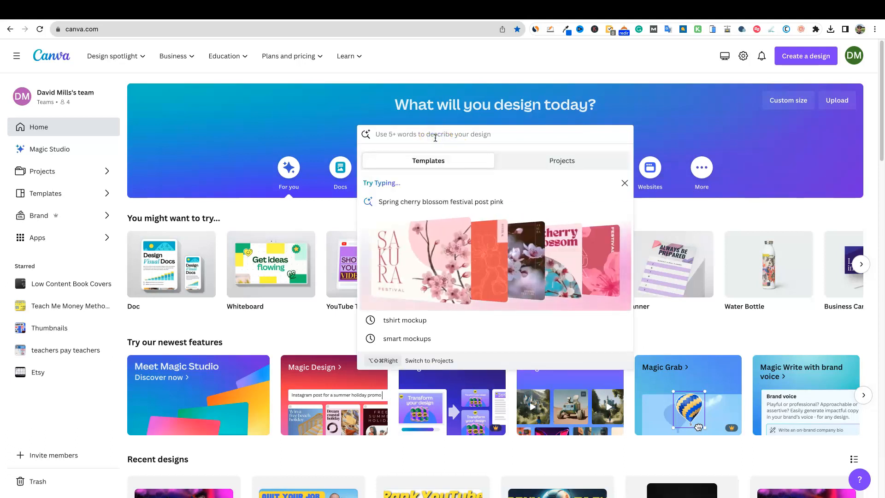
type("logo")
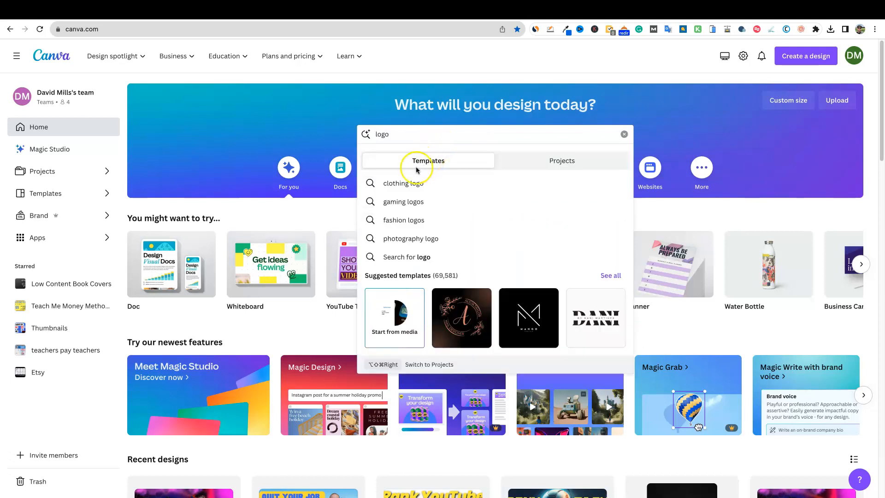
left_click(412, 184)
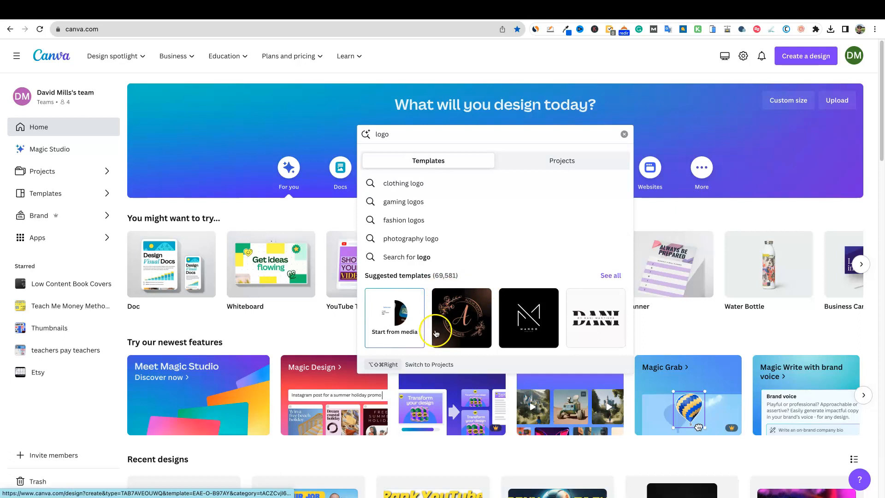
scroll(475, 261, "down", 4)
scroll(564, 228, "up", 4)
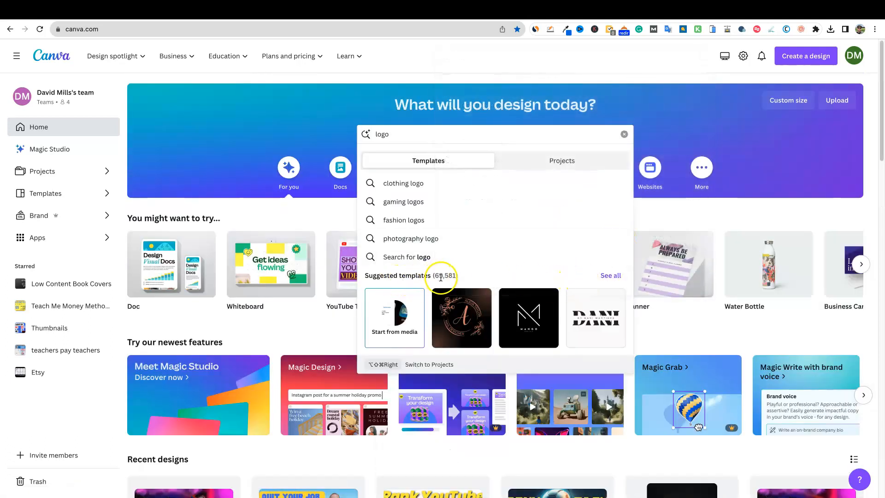
left_click(603, 276)
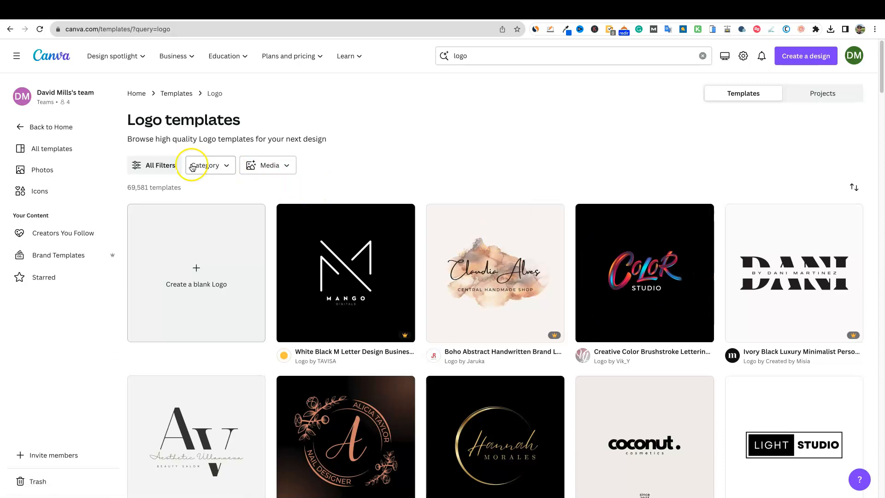
Filter the logo templates to the Corporate style and browse the filtered designs.
left_click(139, 166)
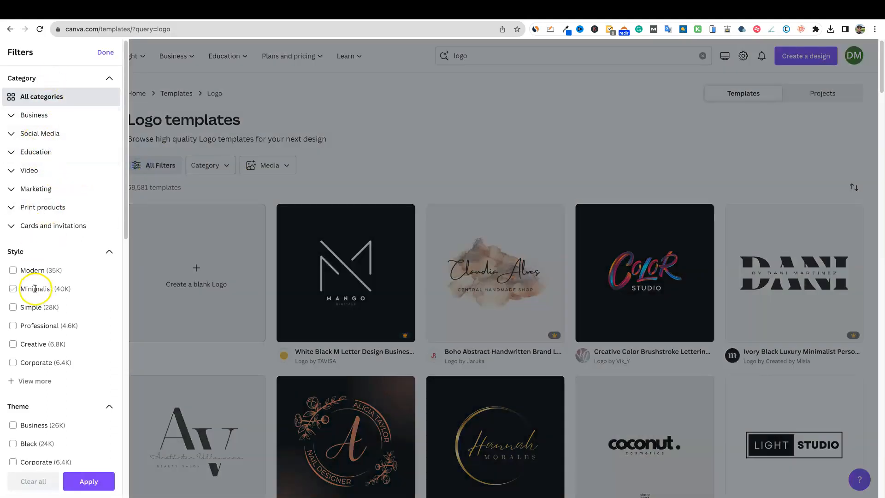
left_click(13, 363)
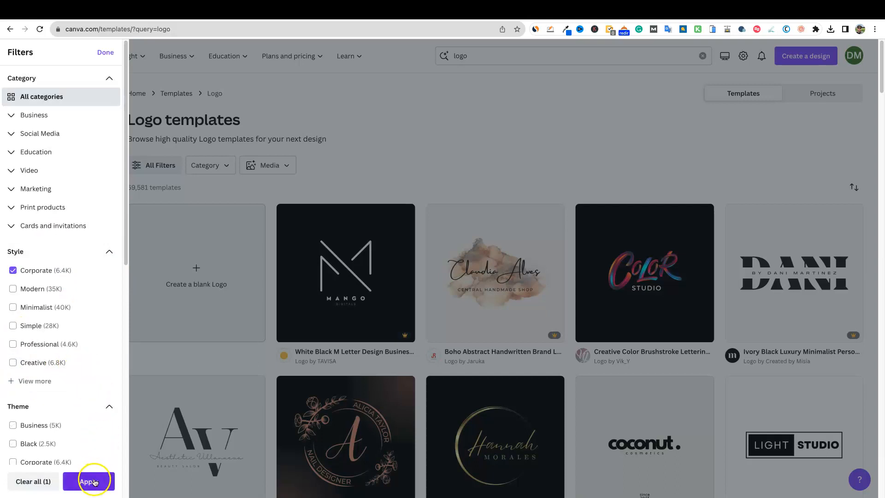
left_click(93, 482)
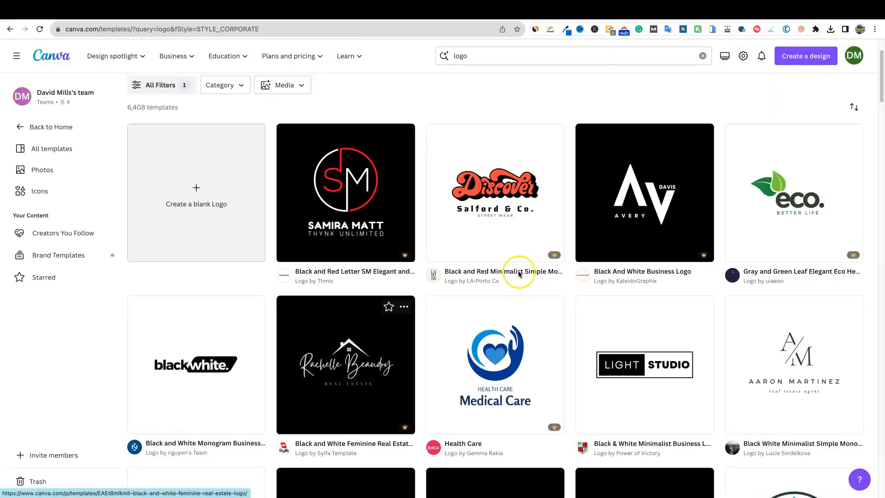
scroll(433, 397, "down", 15)
scroll(433, 398, "up", 17)
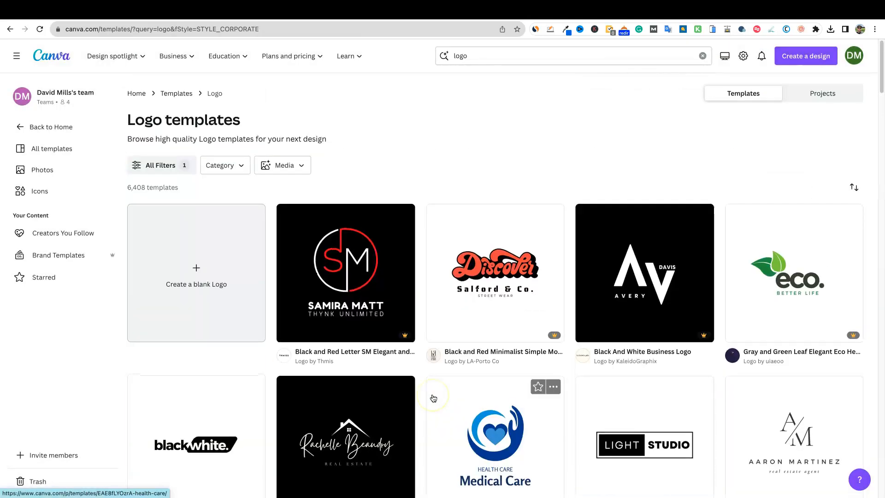
Examine the category and media filter options for the logo templates without applying any.
left_click(242, 164)
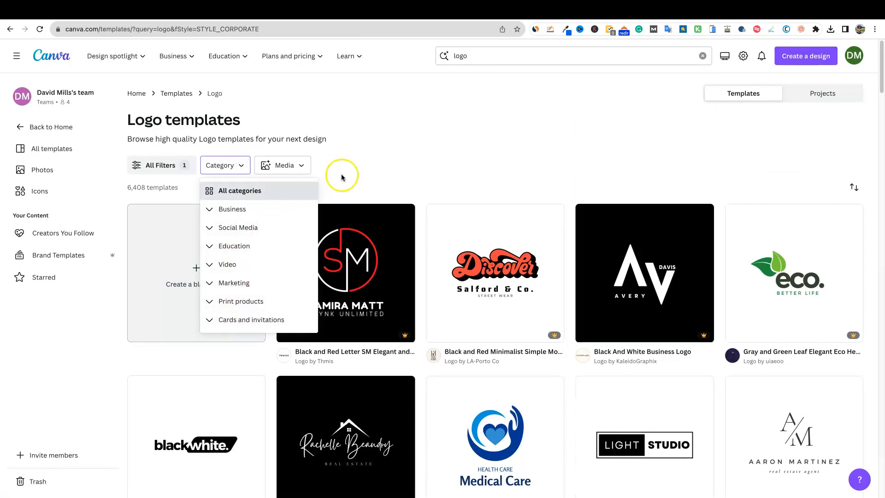
left_click(211, 285)
left_click(212, 285)
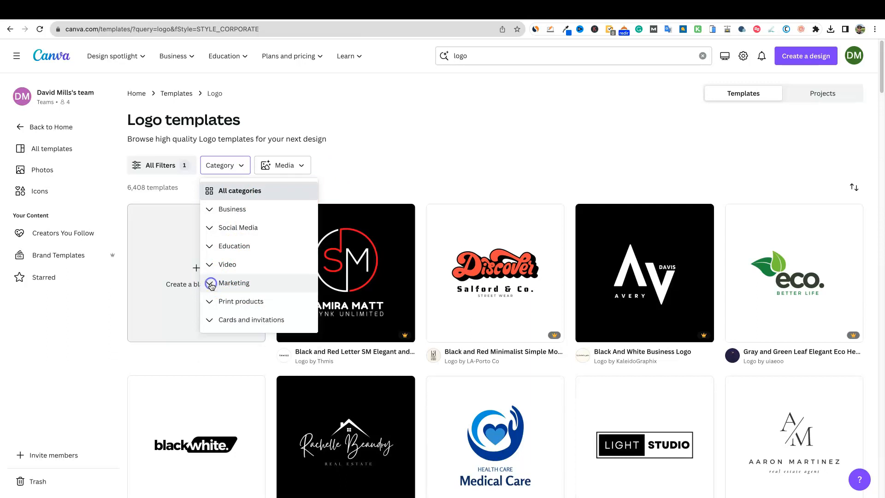
left_click(216, 247)
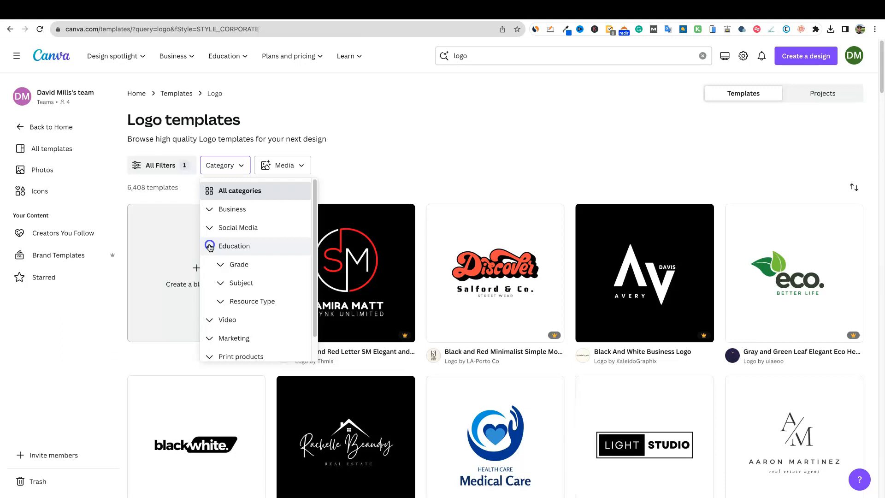
left_click(210, 248)
left_click(410, 166)
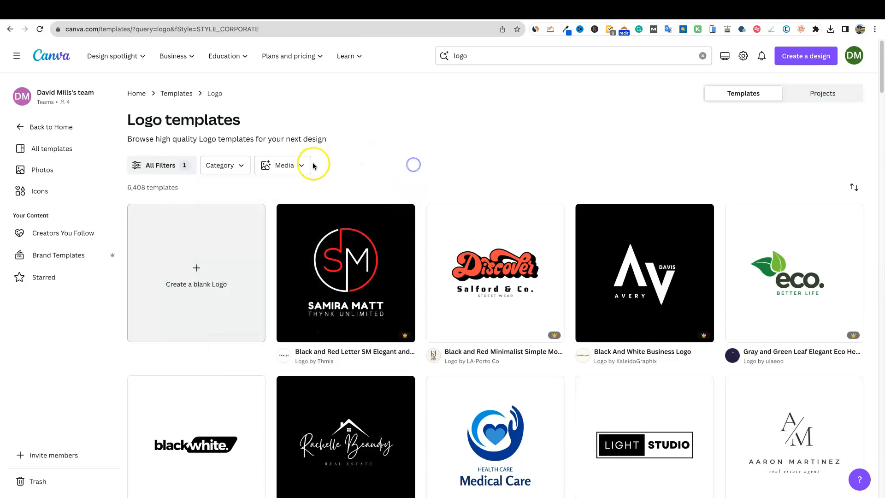
left_click(302, 165)
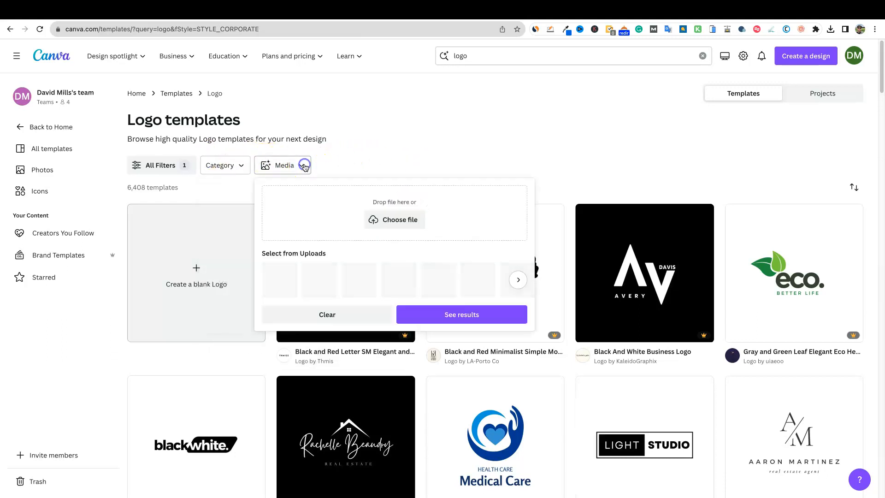
left_click(442, 141)
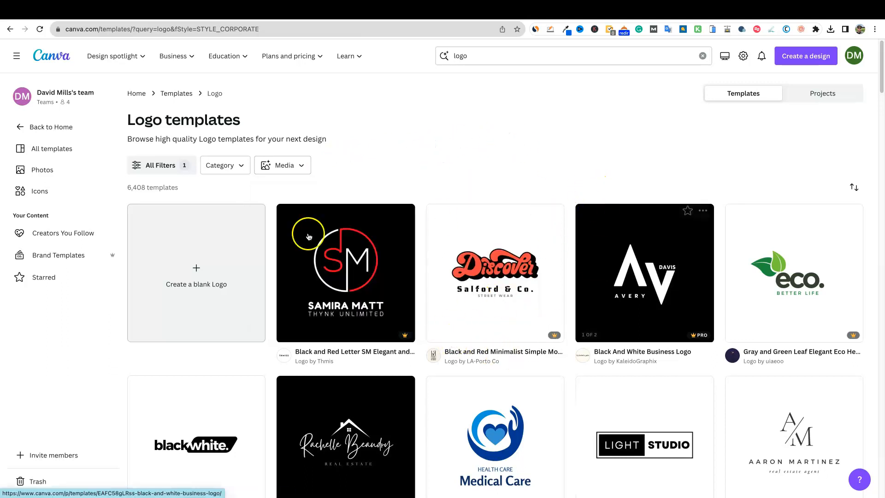
Star the black and red "Discover Salford & Co." street wear logo template.
scroll(526, 394, "down", 5)
scroll(526, 394, "up", 5)
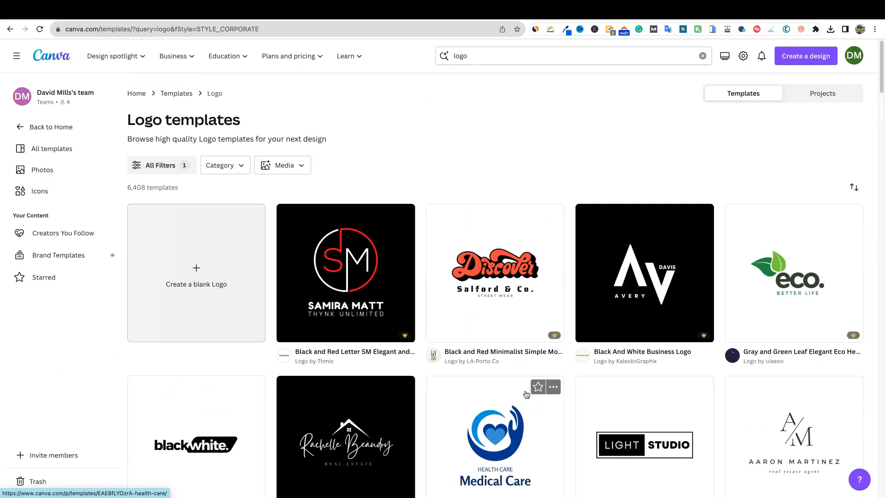
mouse_move(545, 336)
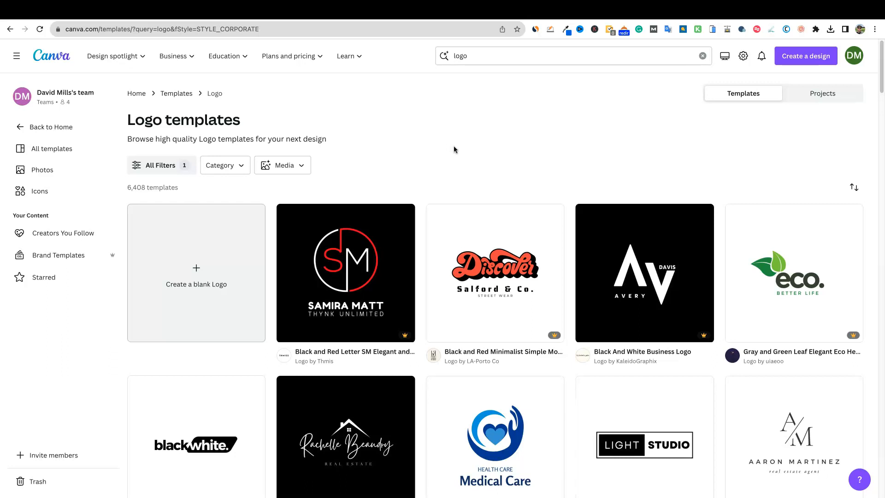
mouse_move(498, 284)
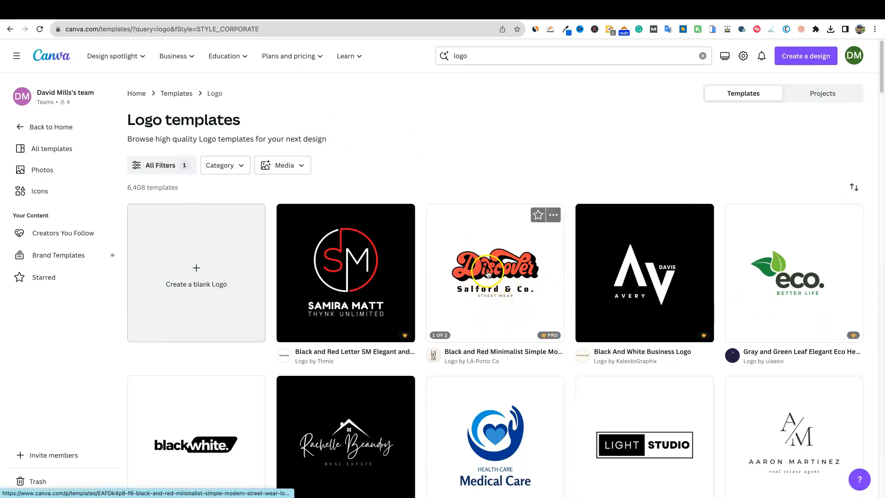
left_click(552, 217)
left_click(551, 217)
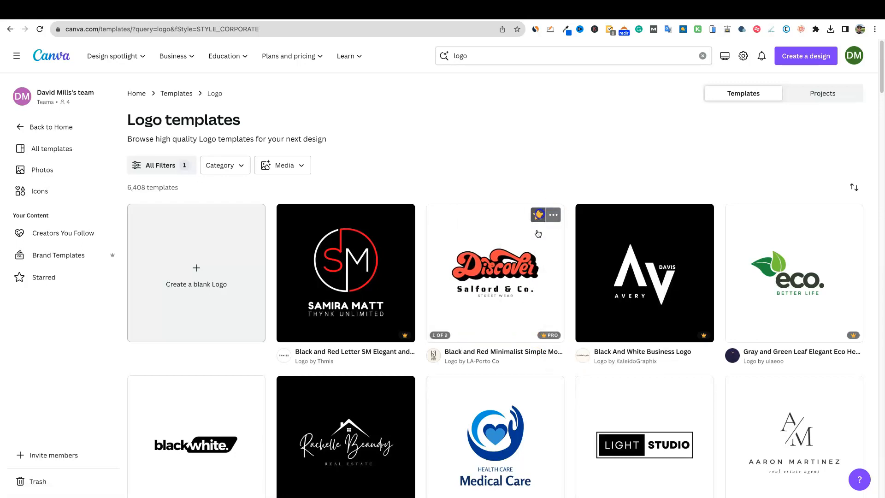
left_click(537, 214)
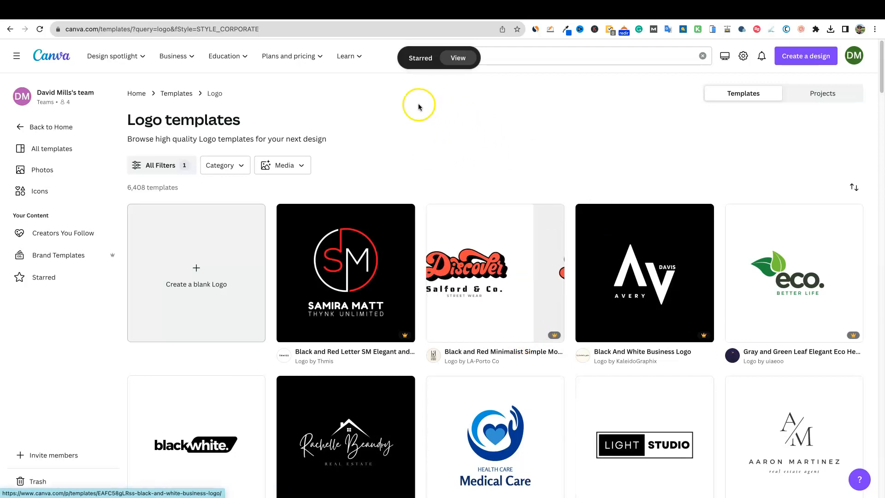
Find the blue and yellow "AL" typography logo template further down the results and star it.
mouse_move(526, 316)
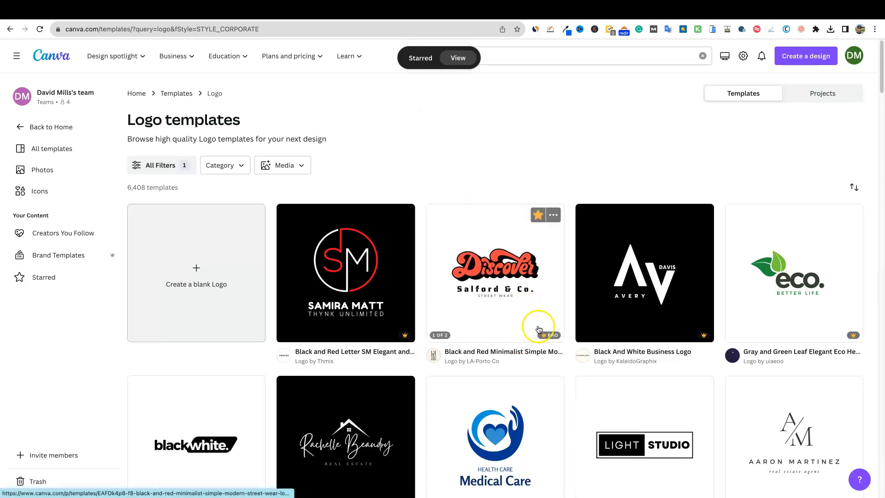
mouse_move(770, 288)
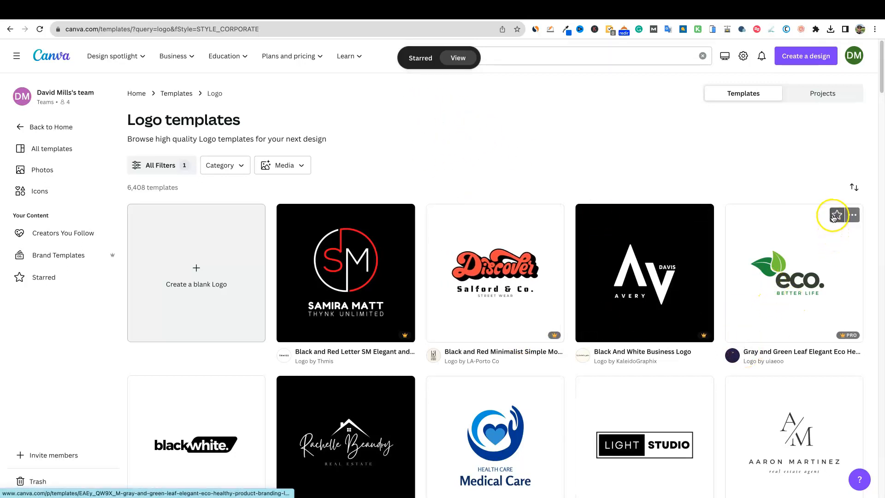
scroll(499, 372, "down", 12)
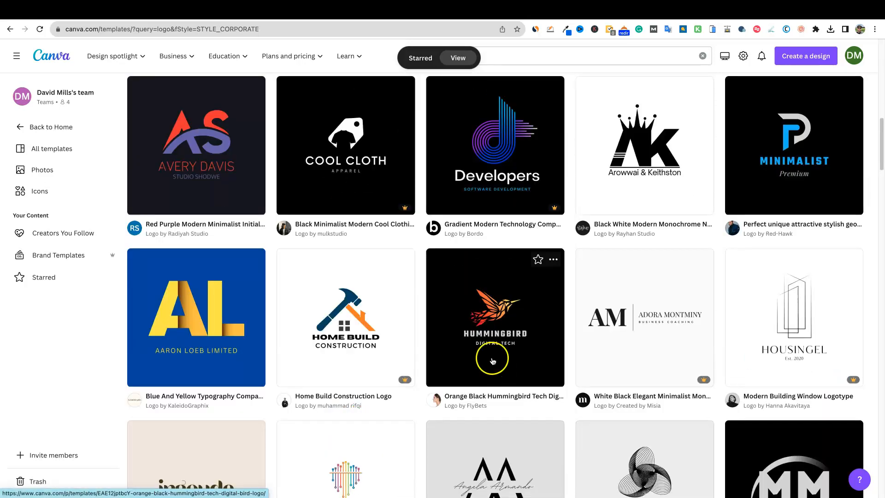
mouse_move(231, 299)
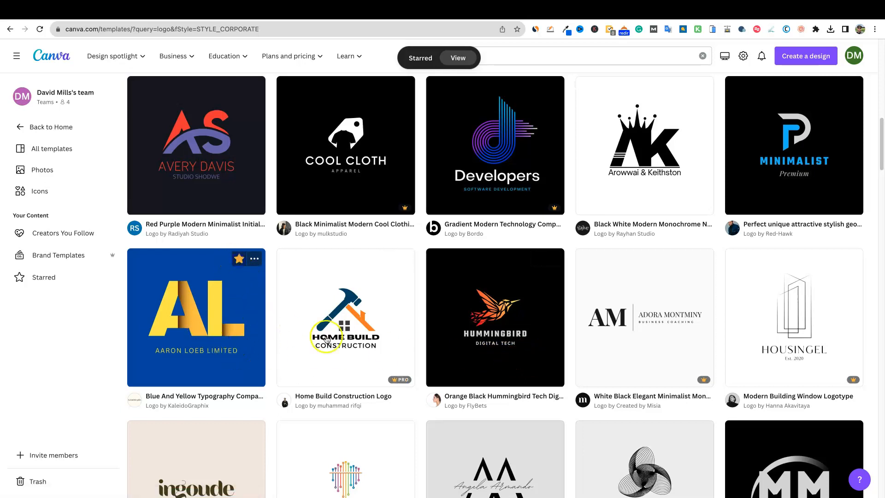
Star the Dark Blue White Creative Team Logo Template and open it for customizing.
scroll(284, 332, "down", 15)
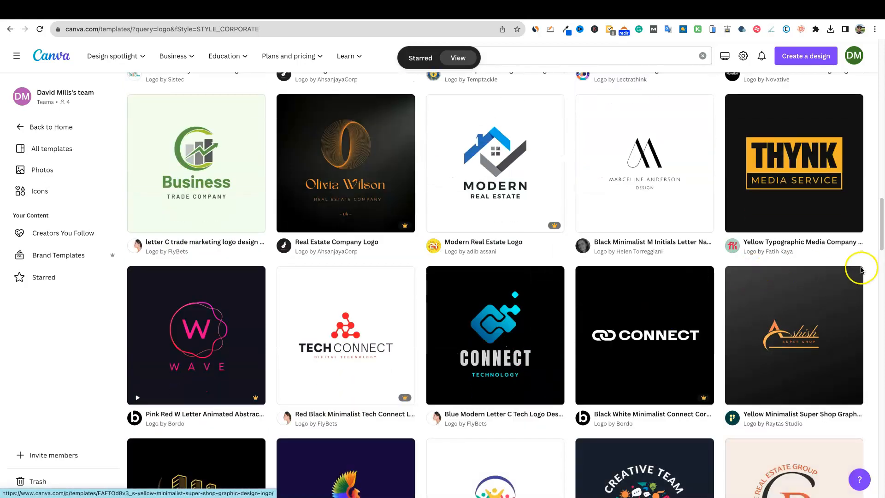
mouse_move(359, 303)
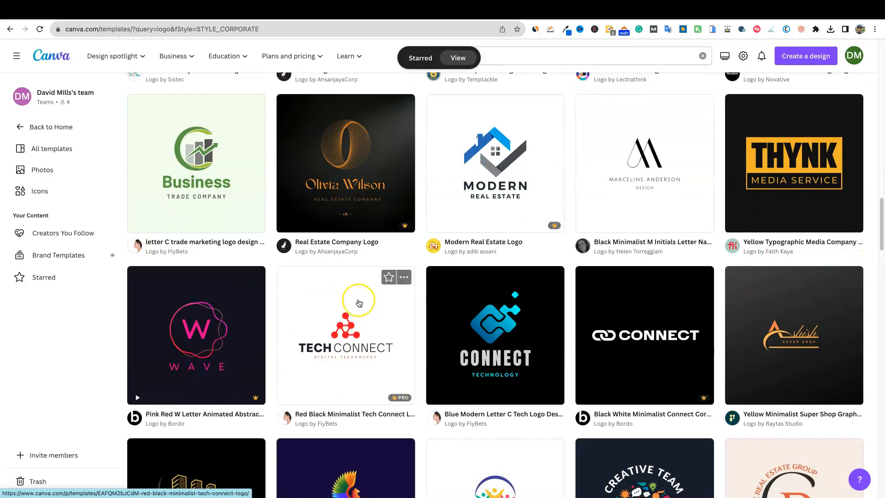
scroll(359, 302, "down", 5)
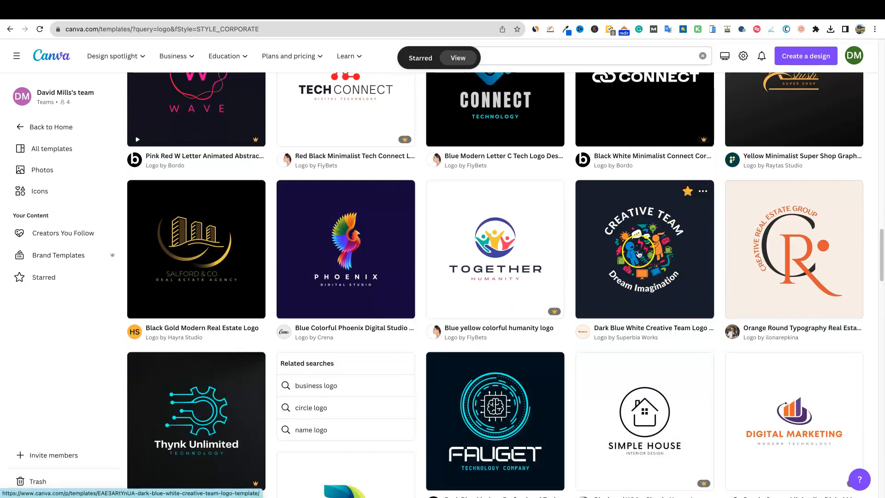
left_click(638, 254)
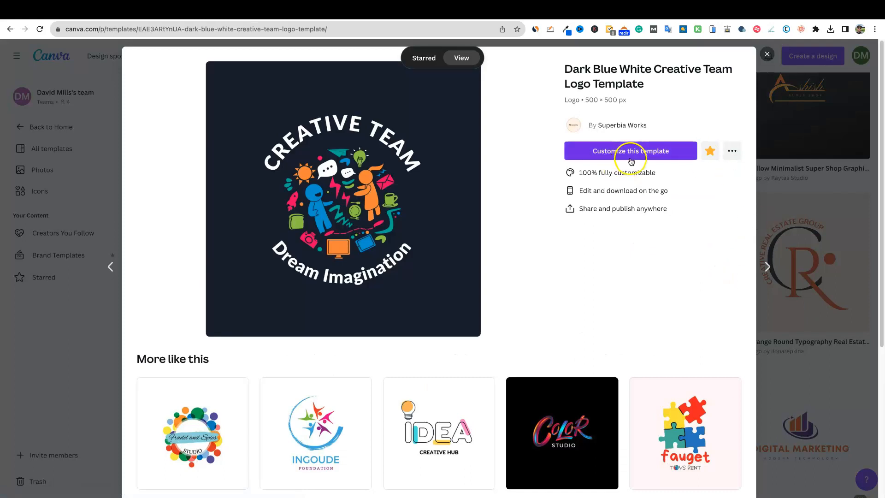
left_click(630, 160)
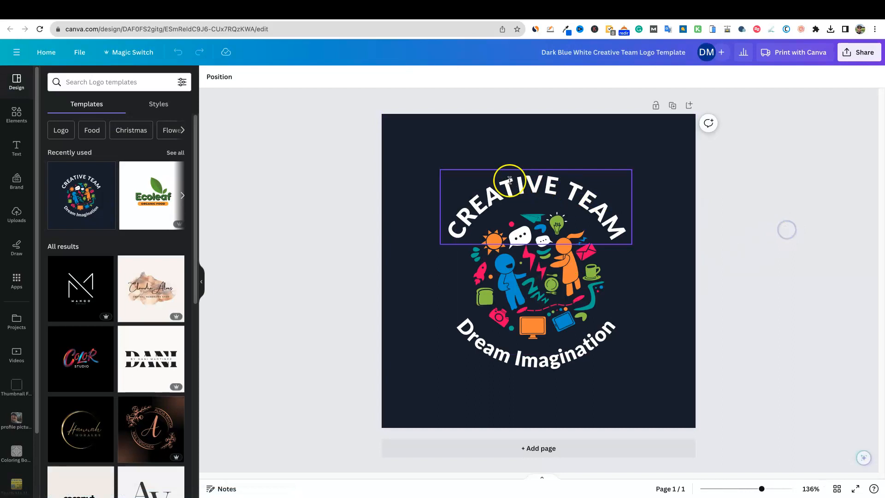
Change the logo page's background color to solid black.
left_click(417, 154)
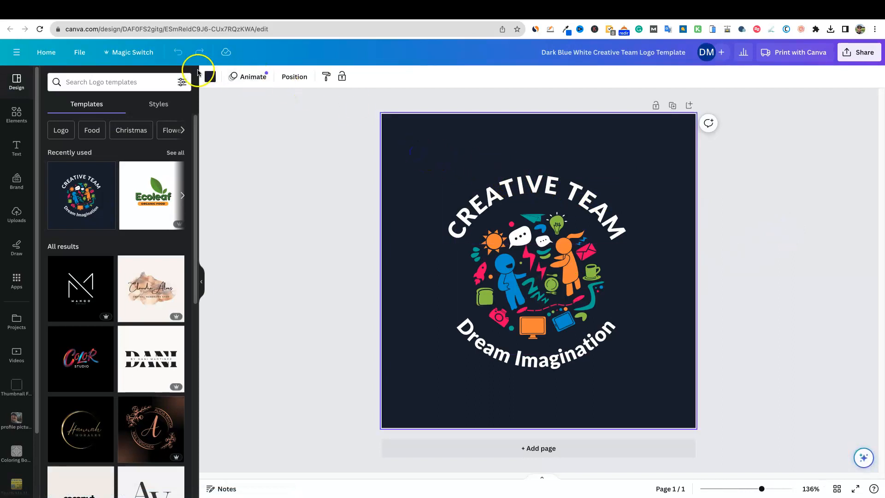
left_click(210, 76)
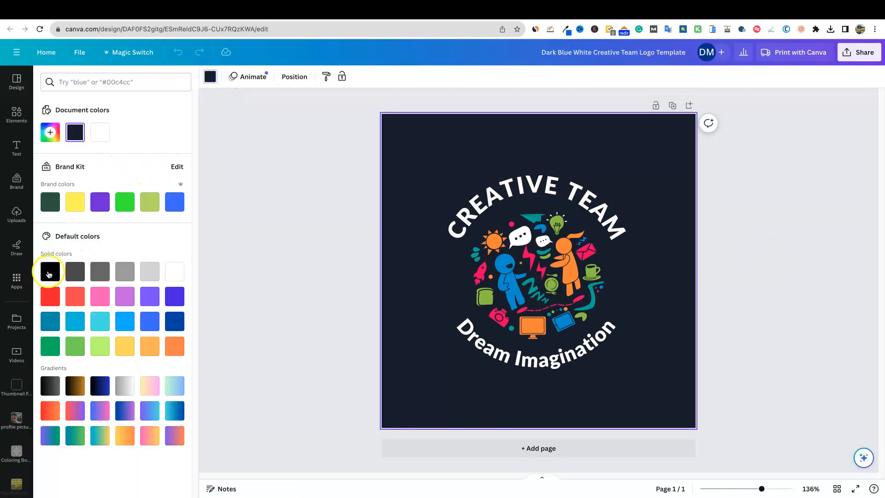
left_click(50, 272)
left_click(263, 189)
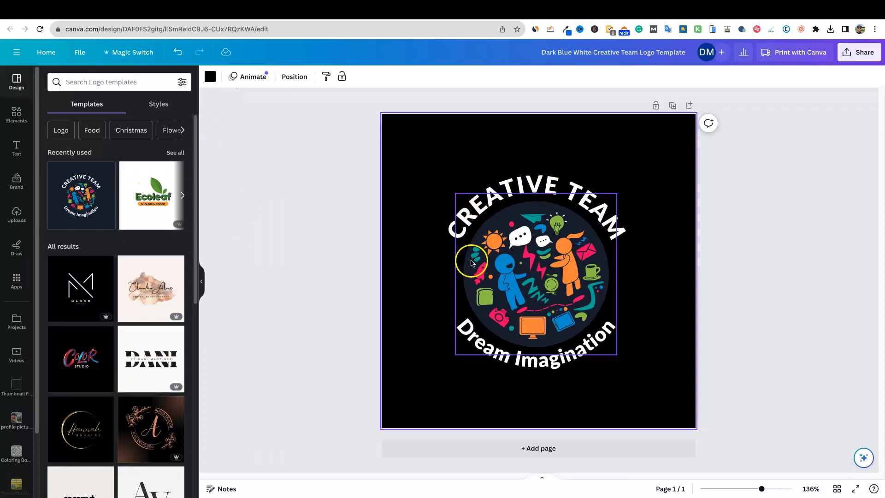
Delete the round illustration between the two curved texts, and undo the deletion.
left_click_drag(543, 276, 544, 275)
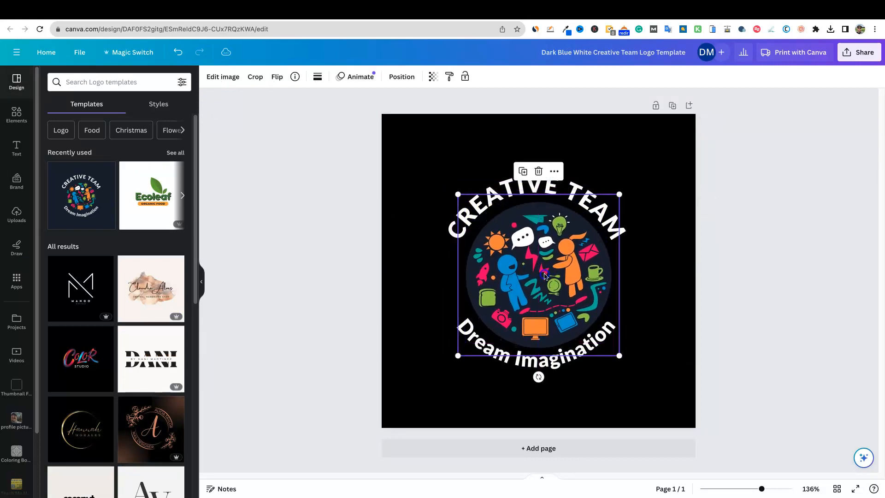
key("Delete")
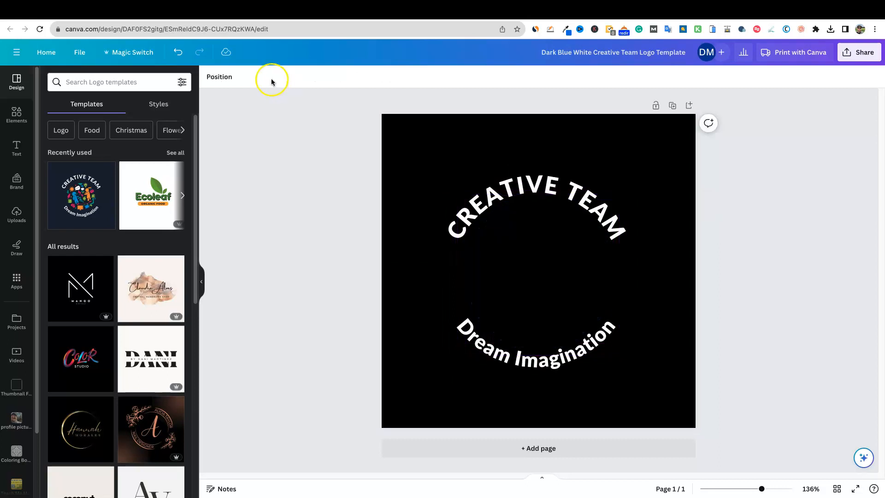
left_click(178, 52)
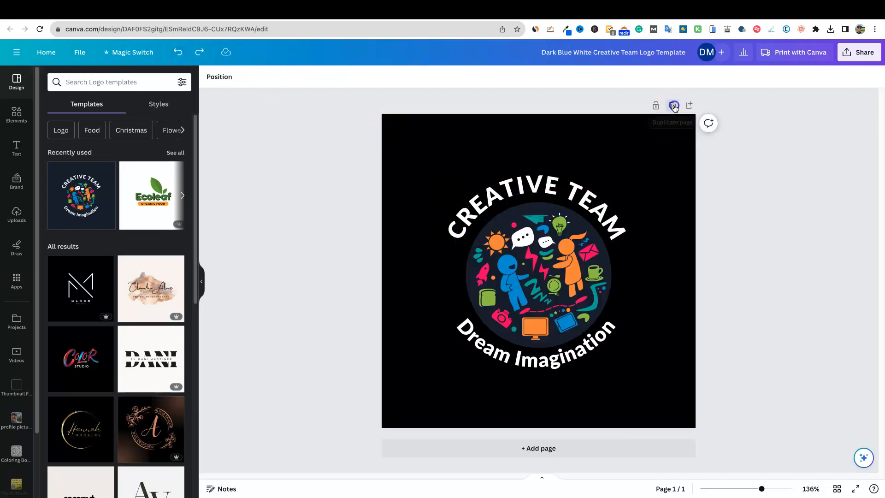
Duplicate the logo page and delete the round illustration from the copy.
left_click(673, 105)
left_click(533, 284)
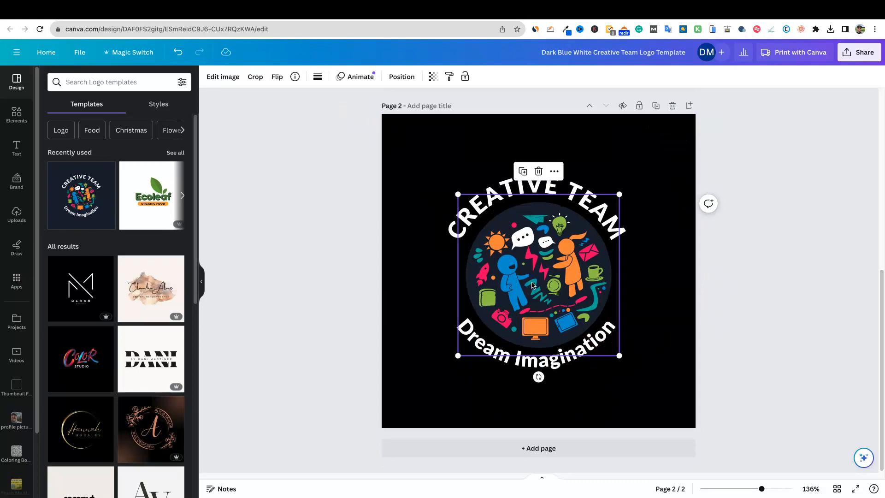
key("Delete")
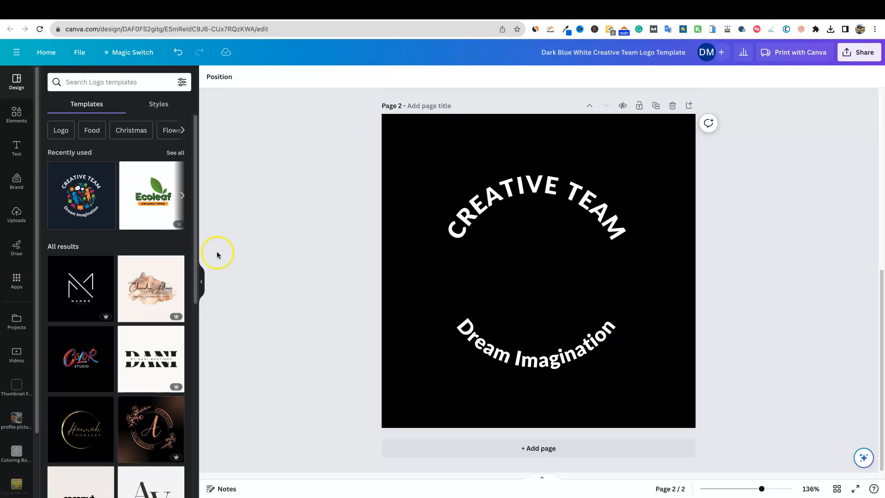
Add a circle shape between the two curved texts on page 2 and fill it with white.
left_click(16, 114)
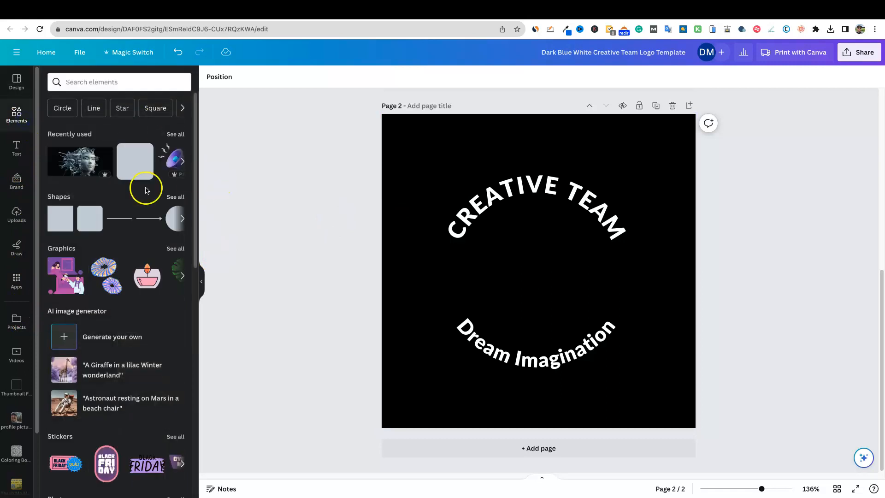
left_click(174, 218)
double_click(506, 244)
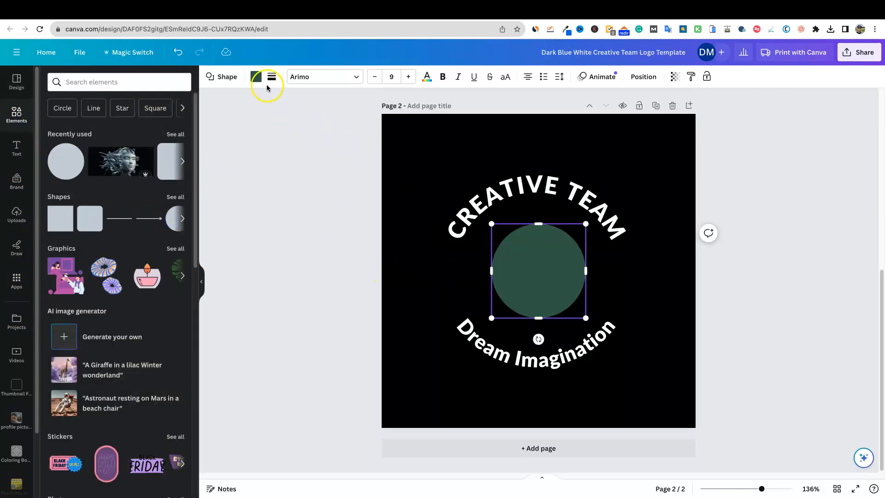
left_click(256, 76)
left_click(147, 140)
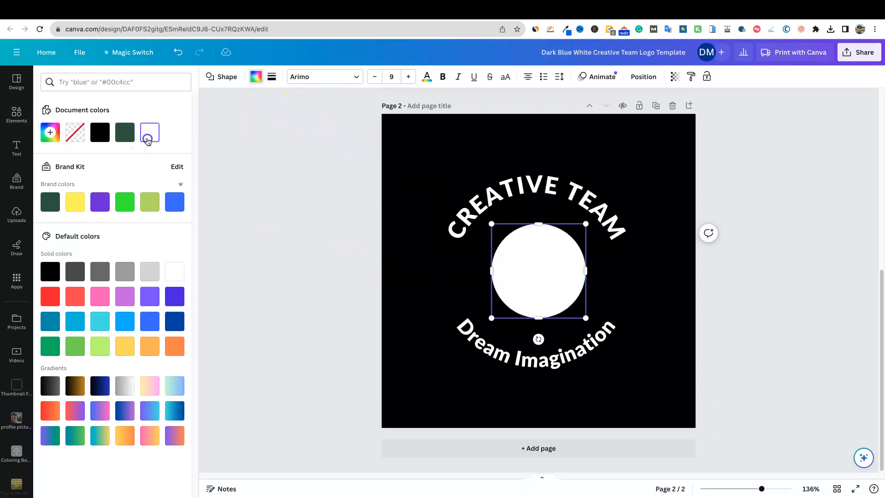
Enlarge the white circle to fill the space between the curved texts and move it roughly to their center.
left_click_drag(490, 224, 467, 199)
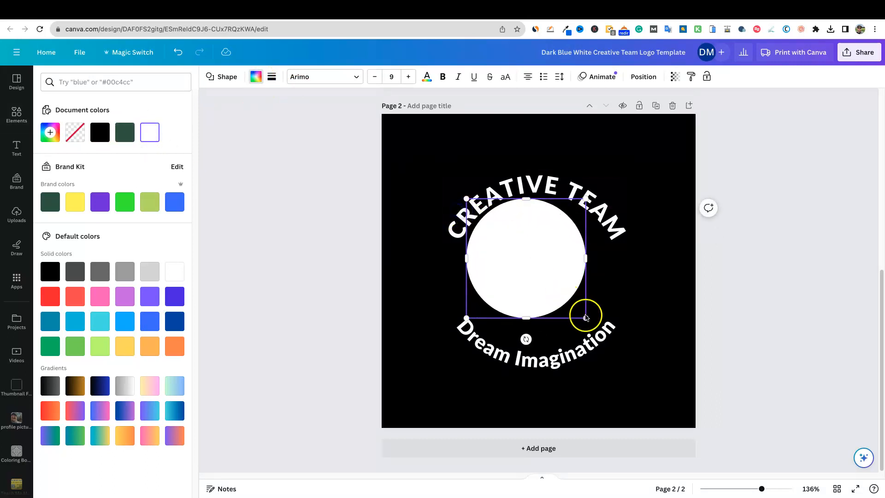
left_click_drag(585, 318, 614, 346)
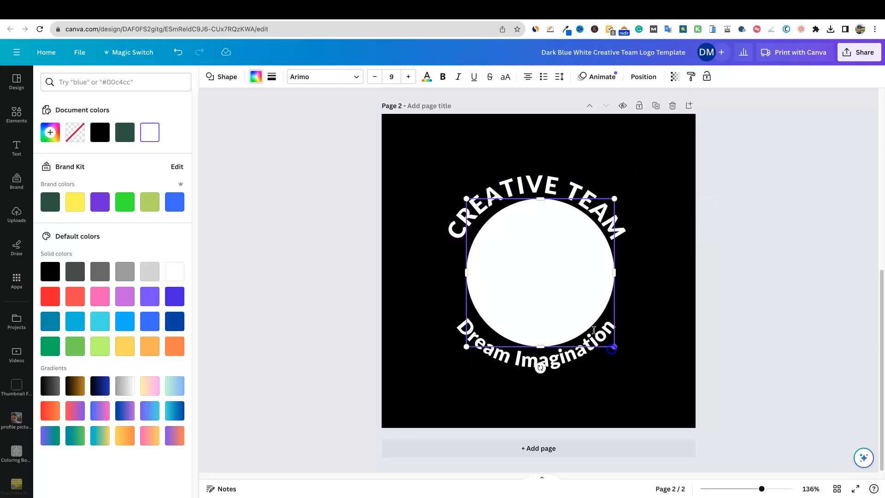
left_click_drag(544, 259, 542, 259)
left_click(652, 290)
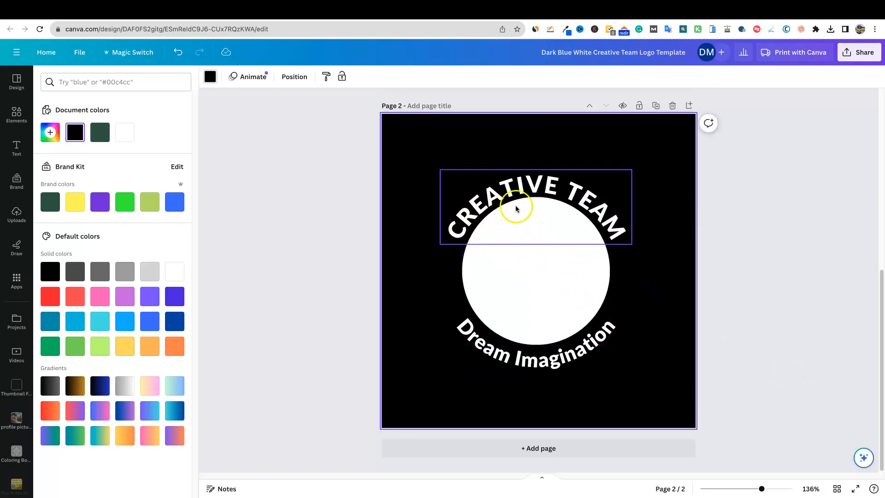
left_click(788, 255)
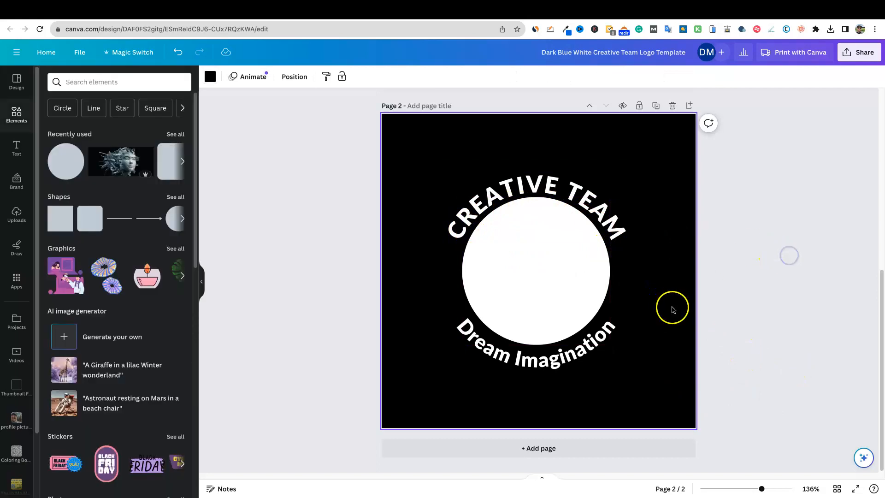
Nudge the white circle slightly down to even out its spacing from the upper and lower curved texts.
left_click(555, 291)
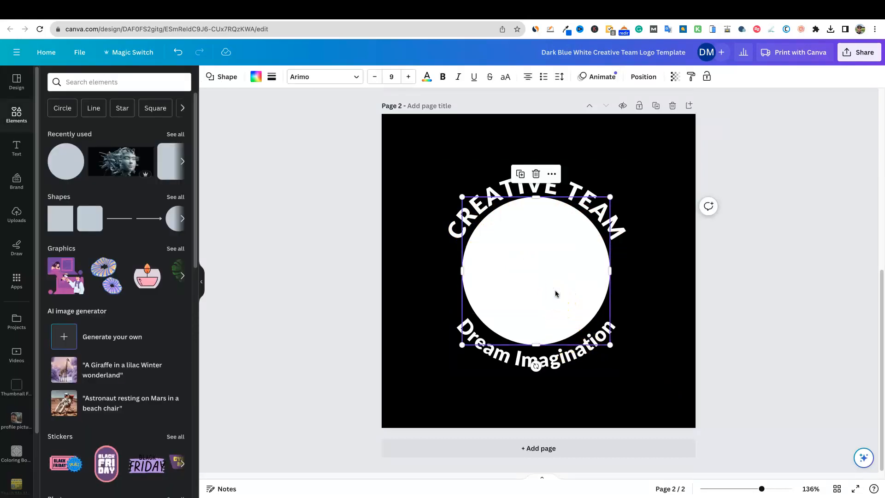
key("Down")
key("Down")
key("Down")
key("Down")
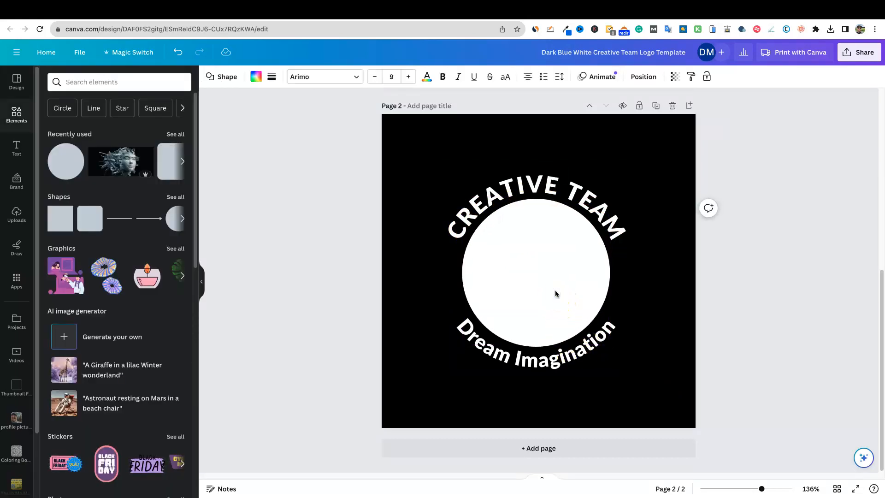
key("Down")
key("Up")
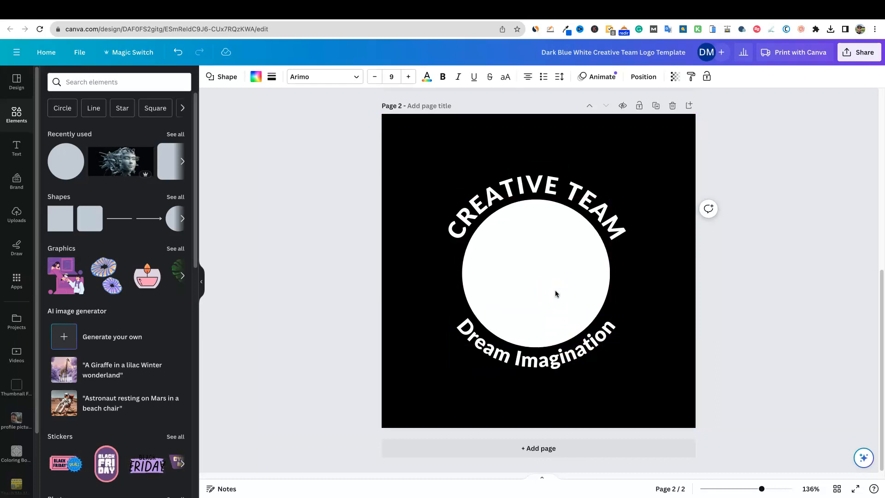
key("Down")
key("Up")
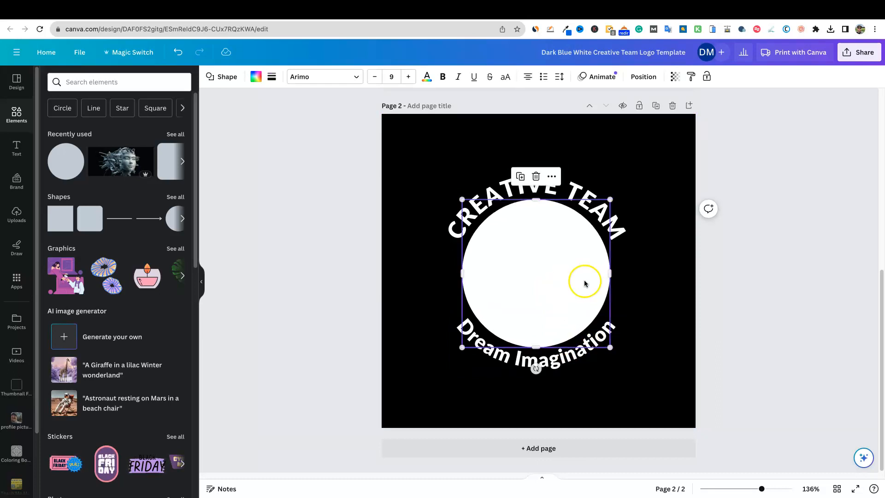
left_click(775, 295)
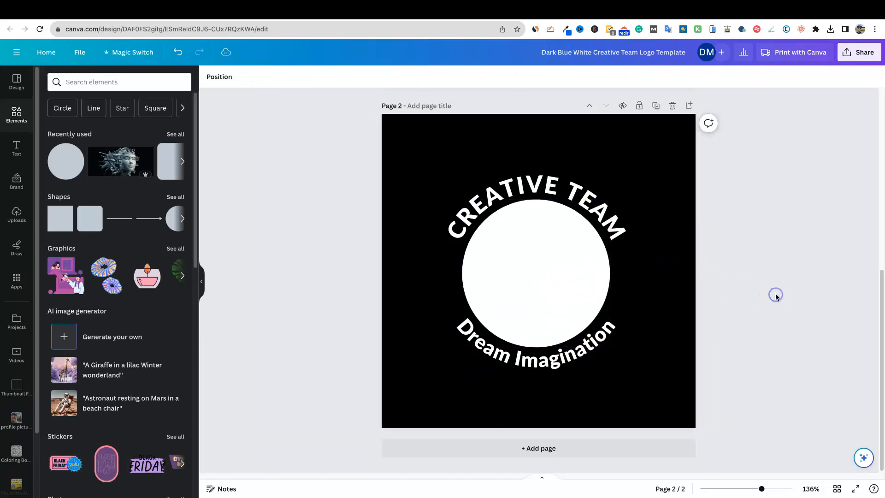
Replace the upper curved text with "JASON'S" and the lower curved text with "Home Remodeling".
double_click(526, 189)
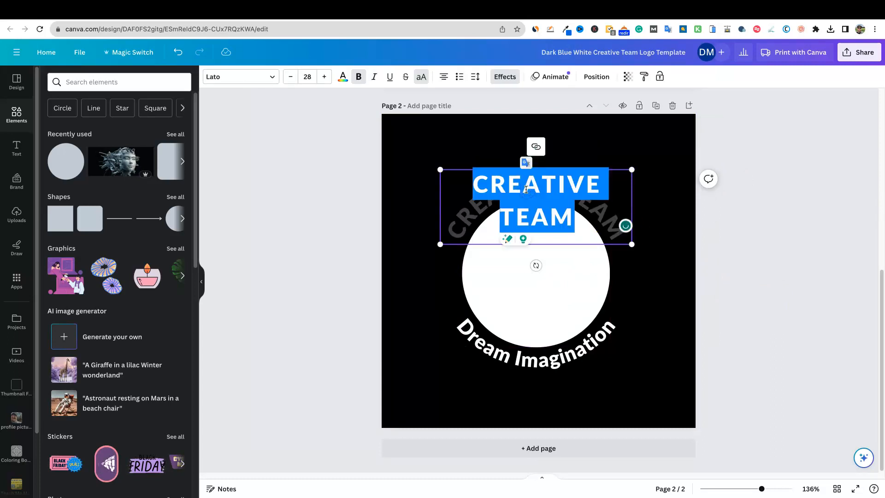
type("JASON'S")
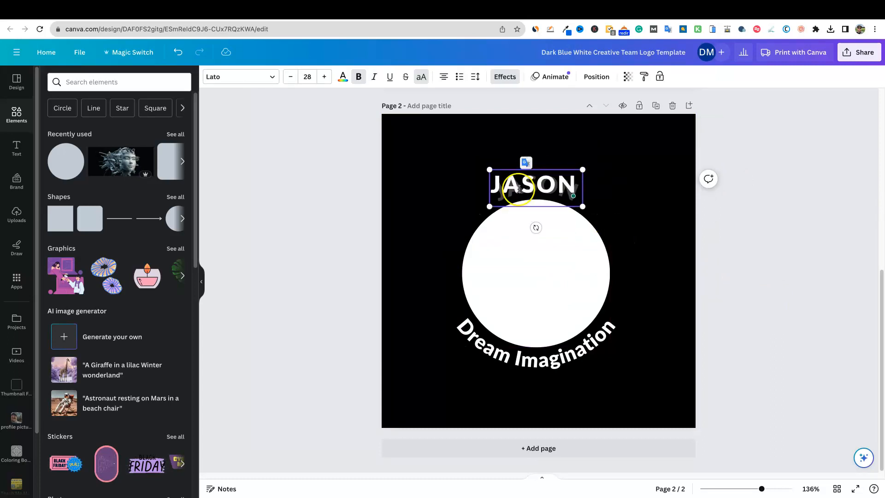
double_click(518, 326)
type("Home Remodeling")
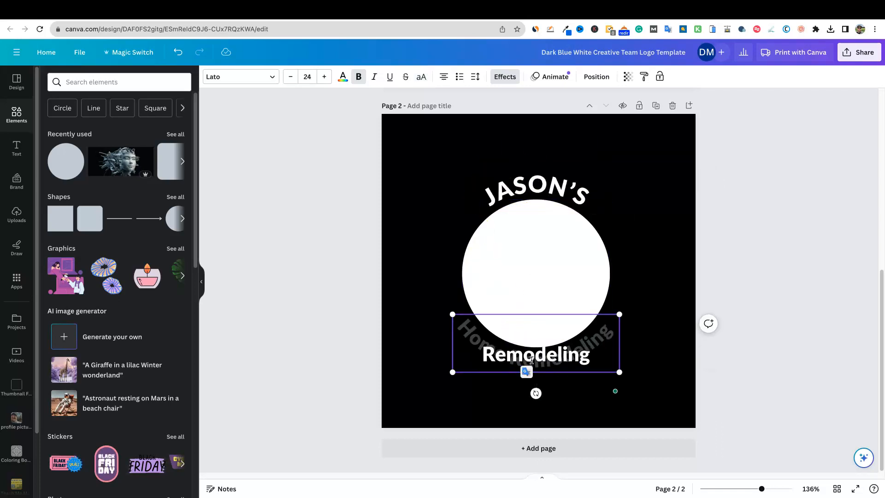
left_click(660, 358)
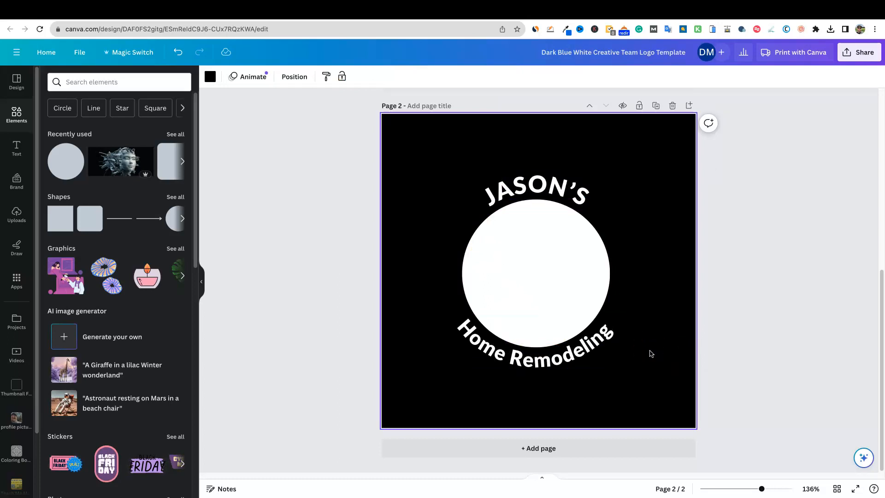
Try the corporate fonts Bernoru SemiCondensed and Chunk Five on the upper curved text.
left_click(562, 190)
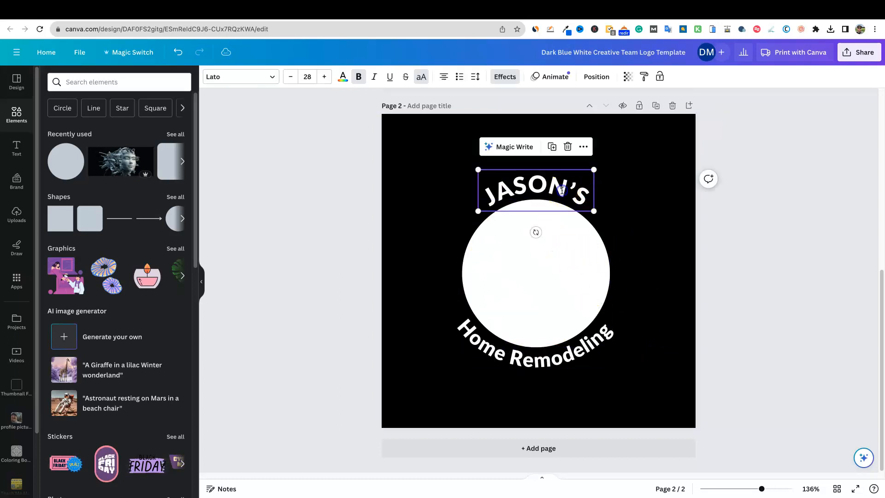
left_click(272, 78)
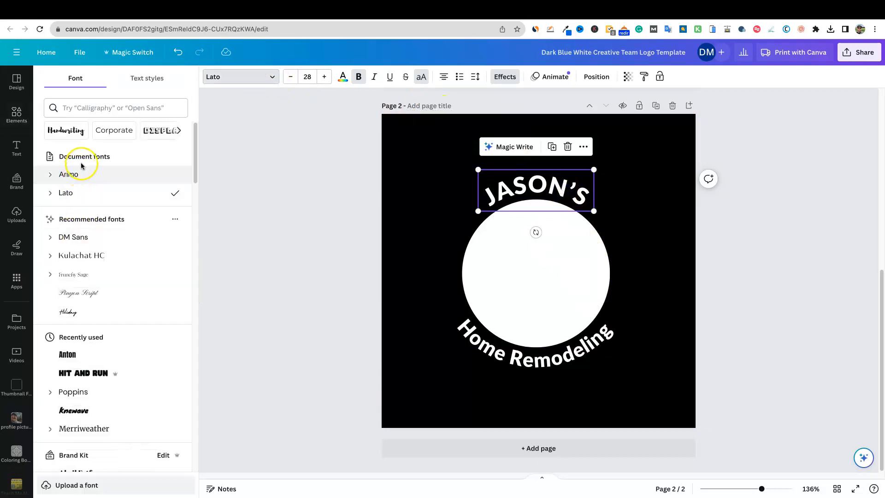
left_click(109, 133)
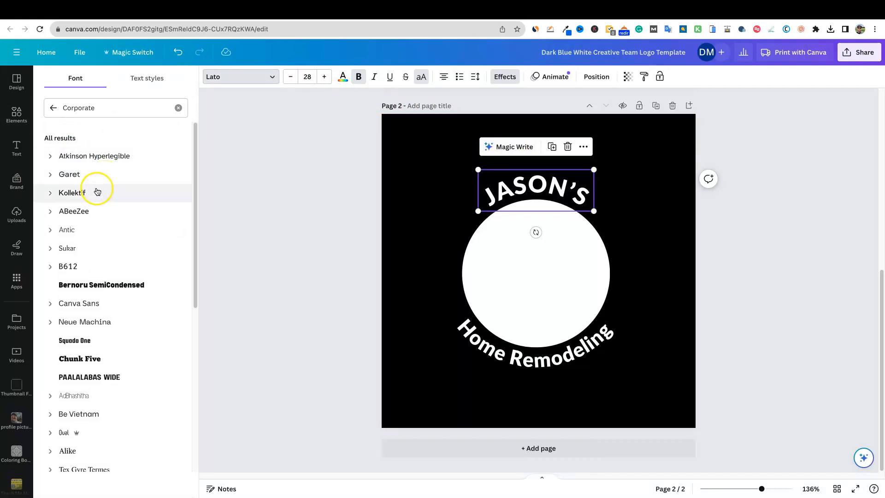
left_click(99, 286)
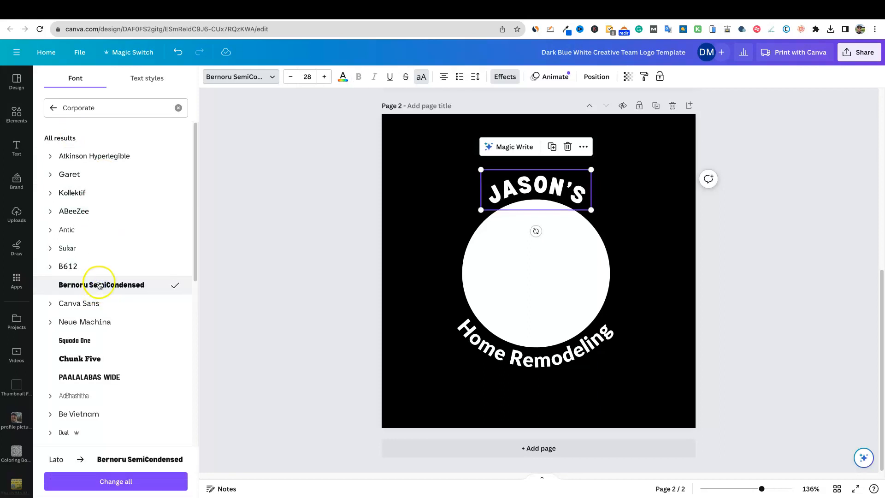
left_click(95, 360)
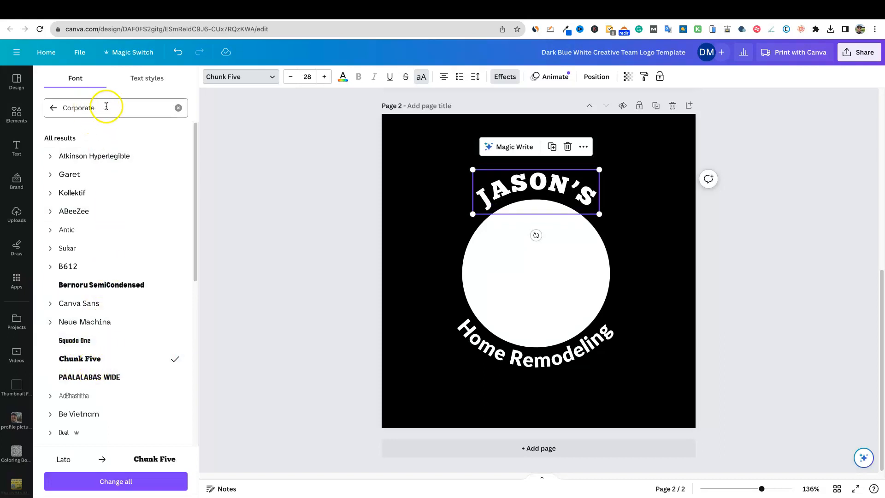
Search the fonts for "ched" and apply Cheddar to both the upper and lower curved texts.
left_click_drag(106, 106, 39, 108)
type("ched")
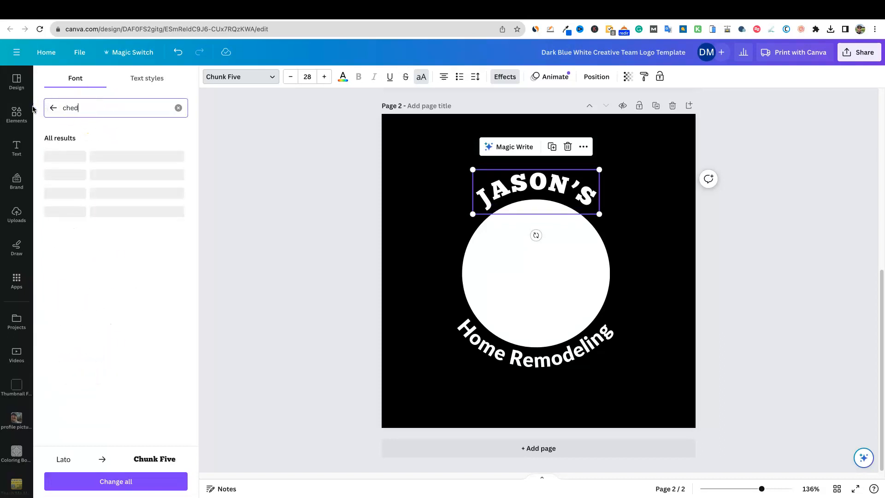
left_click(95, 155)
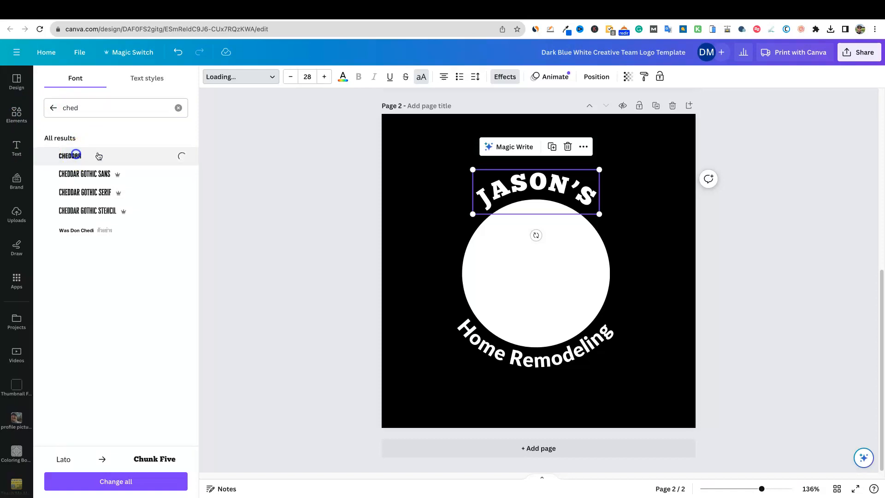
left_click(533, 355)
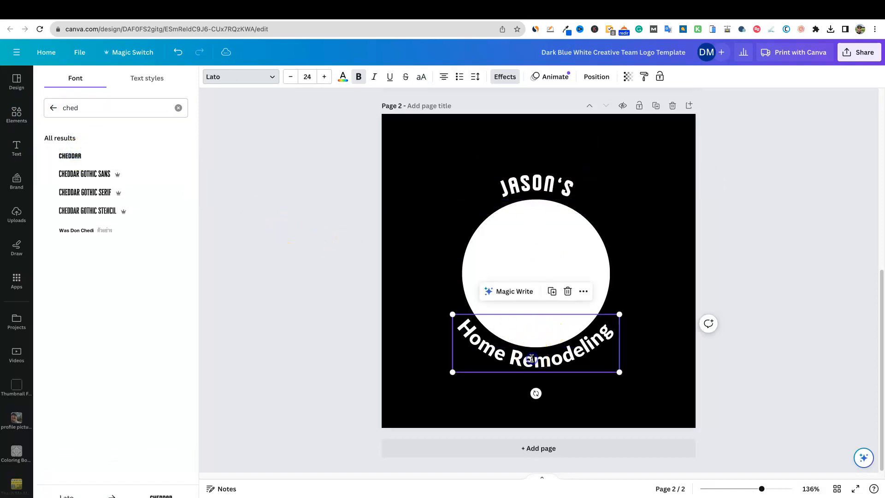
left_click(78, 157)
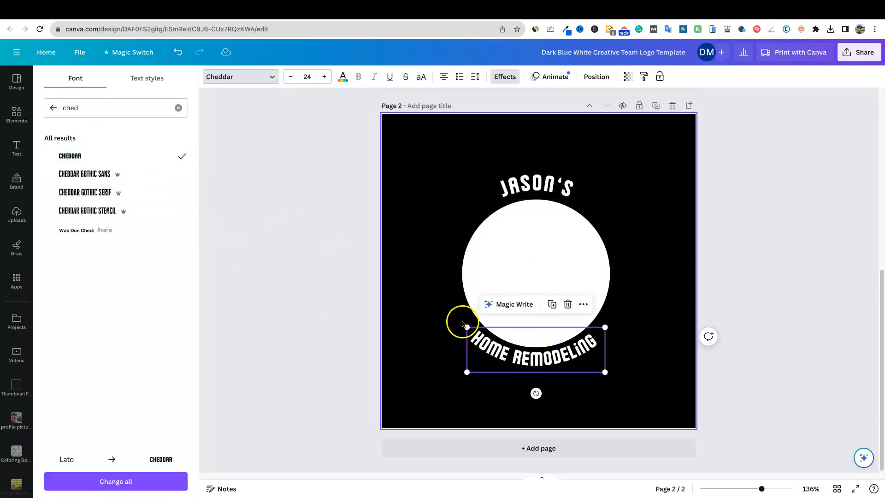
left_click(337, 237)
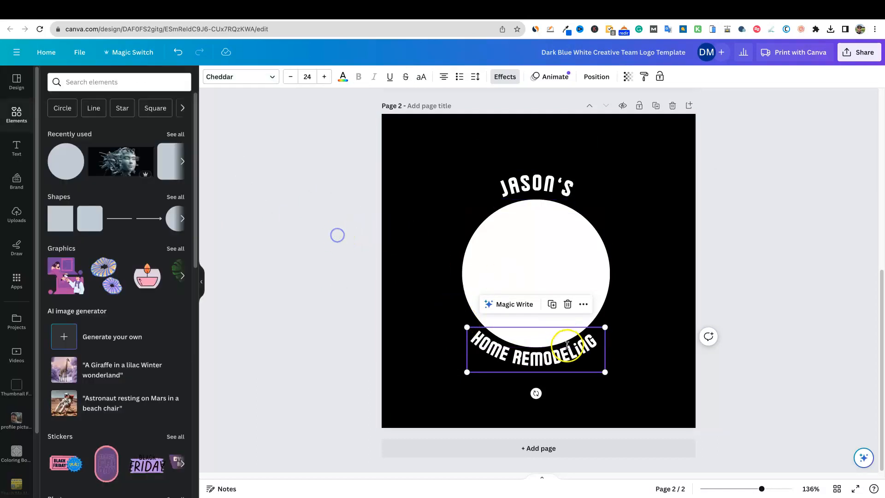
Slightly enlarge the lower curved text and set the upper curved text's font size to 35.
left_click(612, 350)
left_click(601, 351)
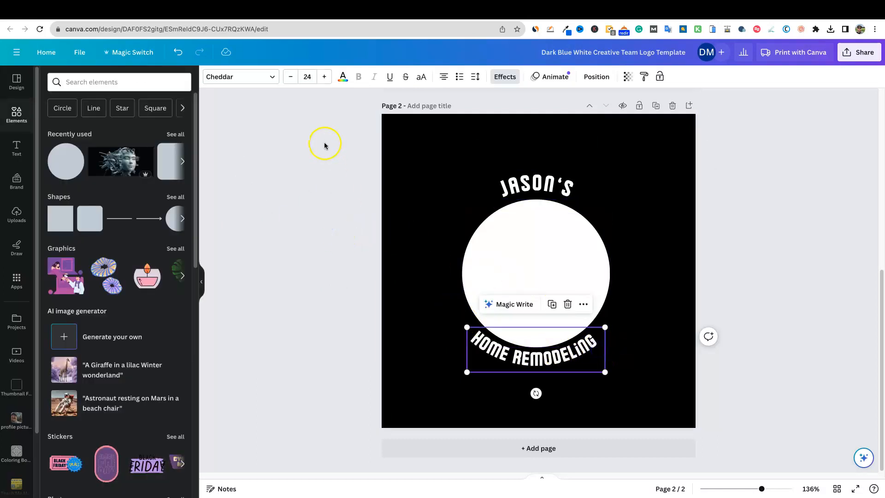
left_click(327, 79)
left_click(327, 79)
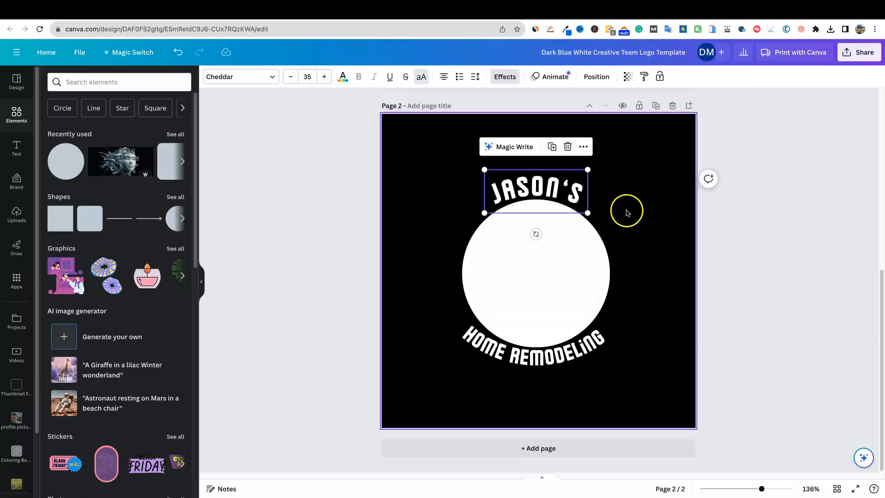
left_click(769, 266)
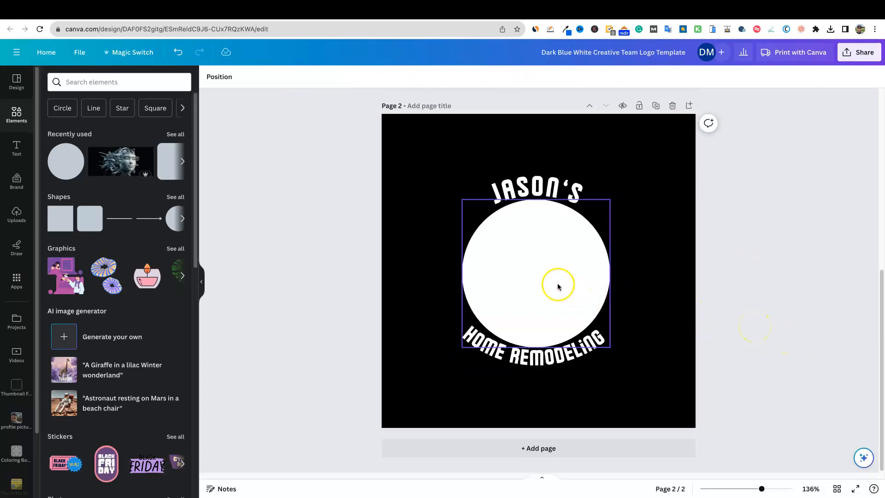
Make the white circle mostly transparent so that it shows as dark gray on the black background.
left_click(539, 277)
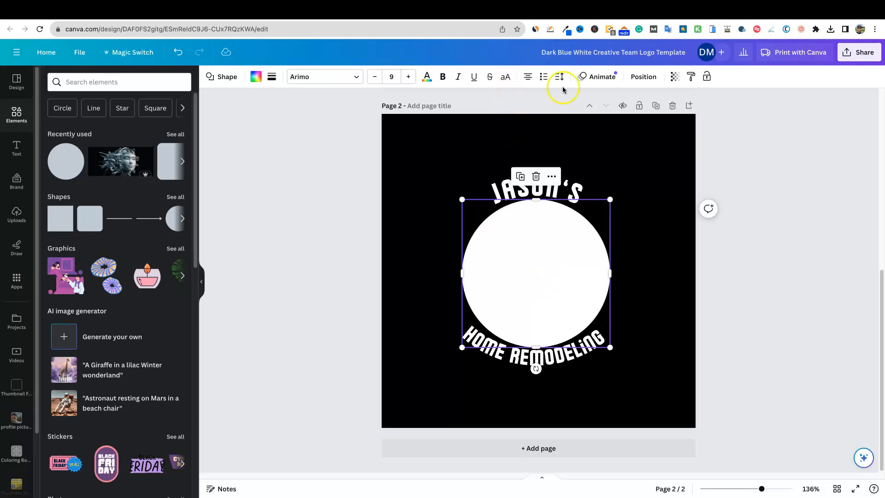
left_click(674, 77)
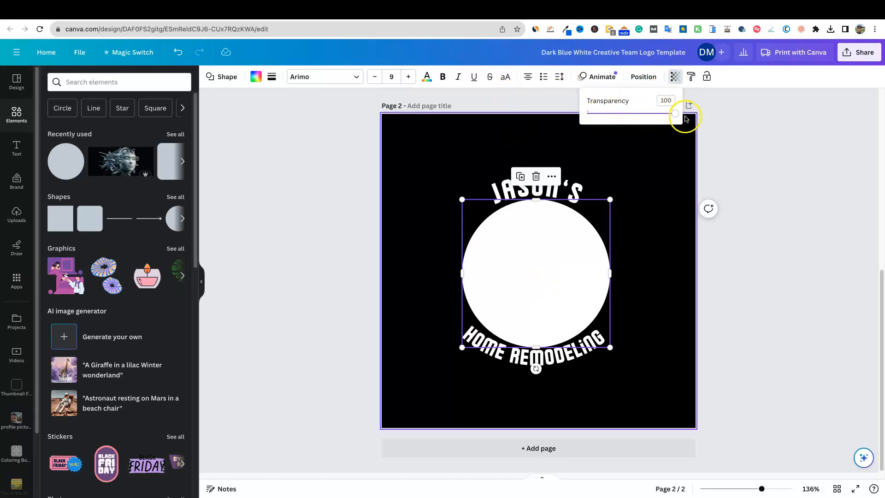
left_click_drag(675, 113, 607, 119)
left_click(738, 241)
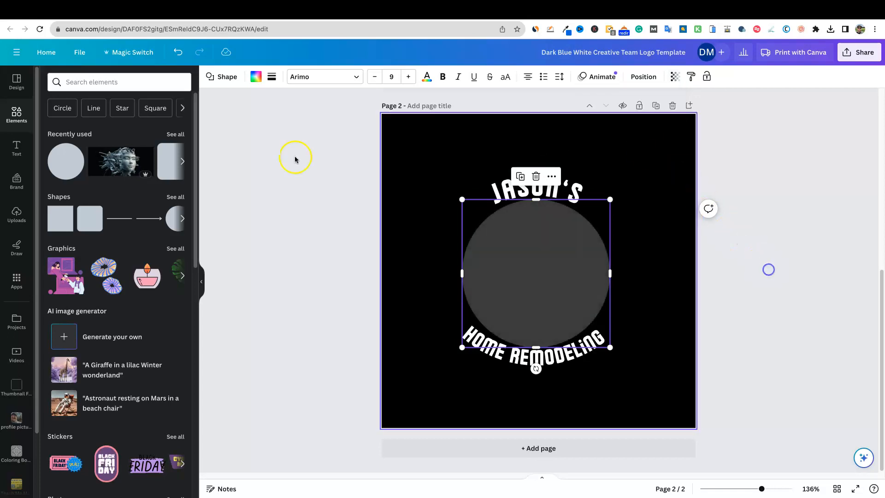
Search the elements for "remodeling" and narrow the results to graphics.
left_click(83, 84)
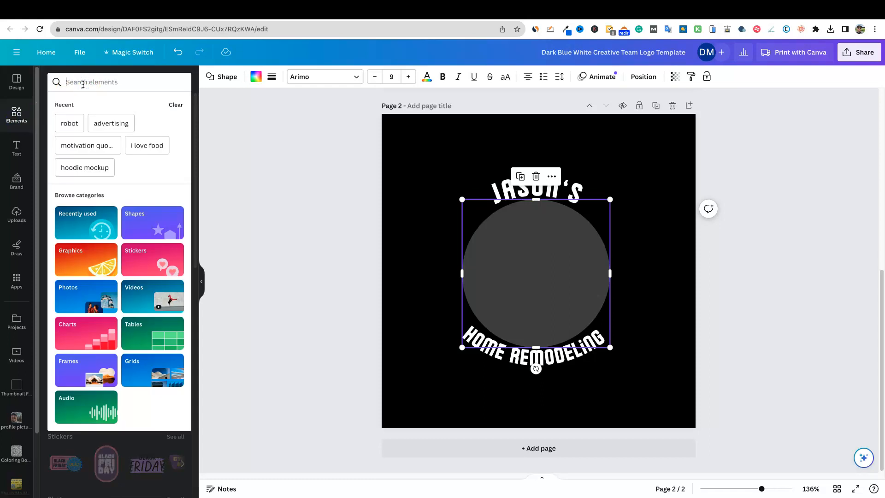
type("remodeling")
key("Return")
left_click(81, 104)
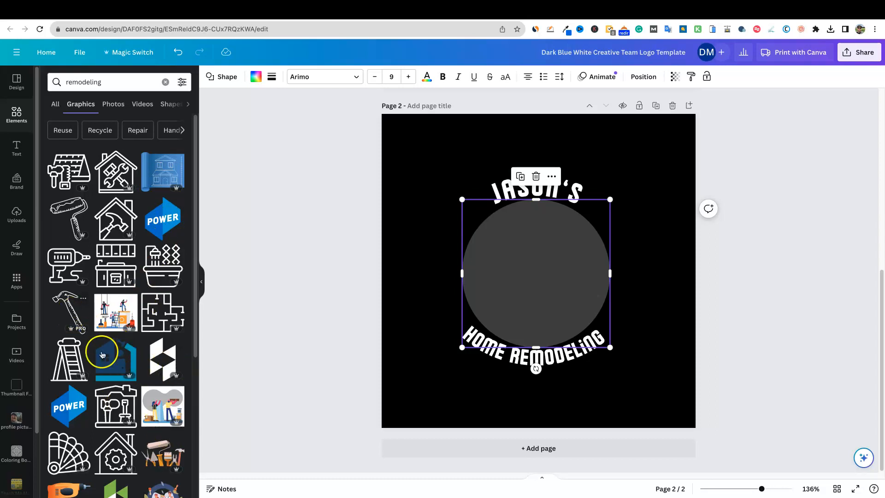
scroll(164, 331, "down", 4)
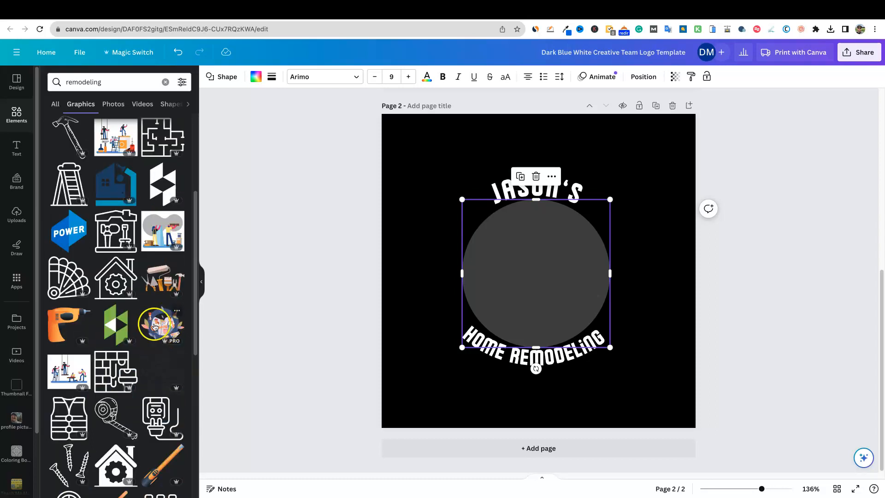
Try filtering the remodeling graphics to cut-outs only, and clear that filter again.
left_click(181, 82)
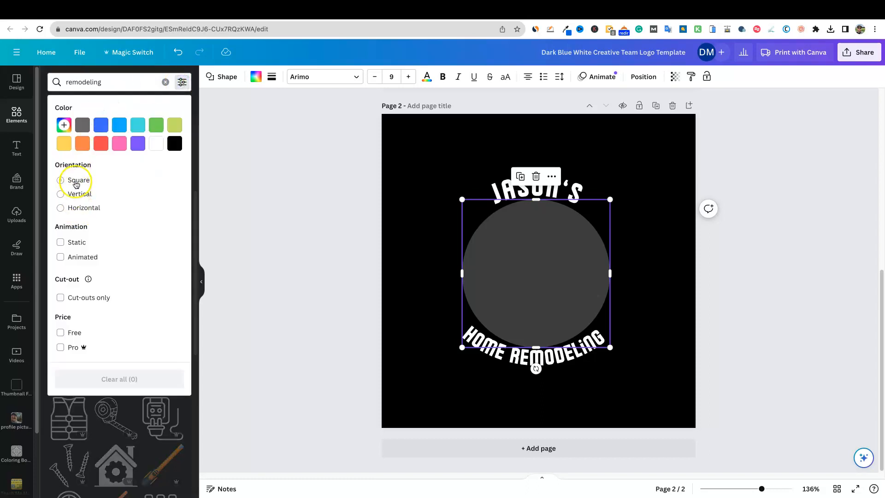
left_click(61, 298)
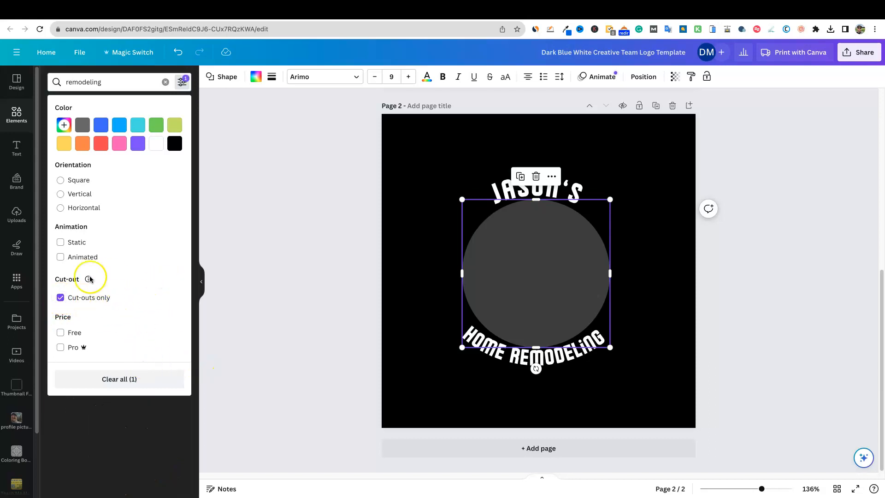
left_click(201, 281)
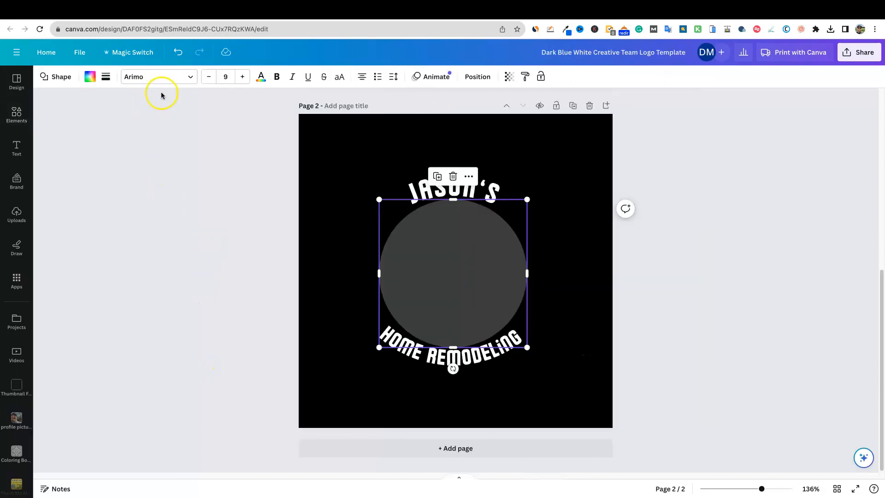
left_click(17, 115)
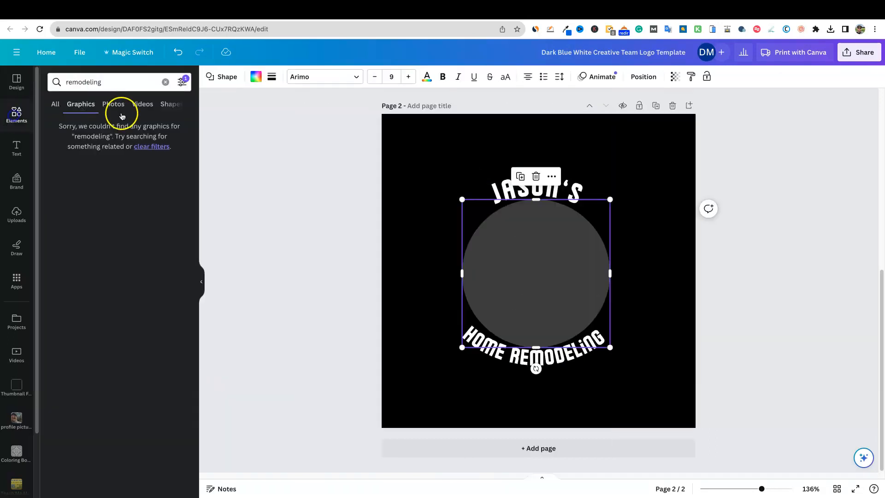
left_click(181, 83)
left_click(61, 298)
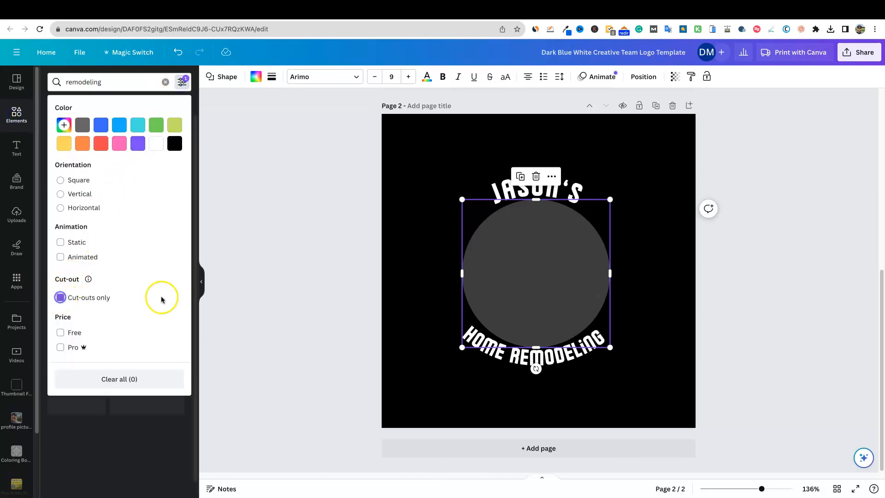
left_click(201, 303)
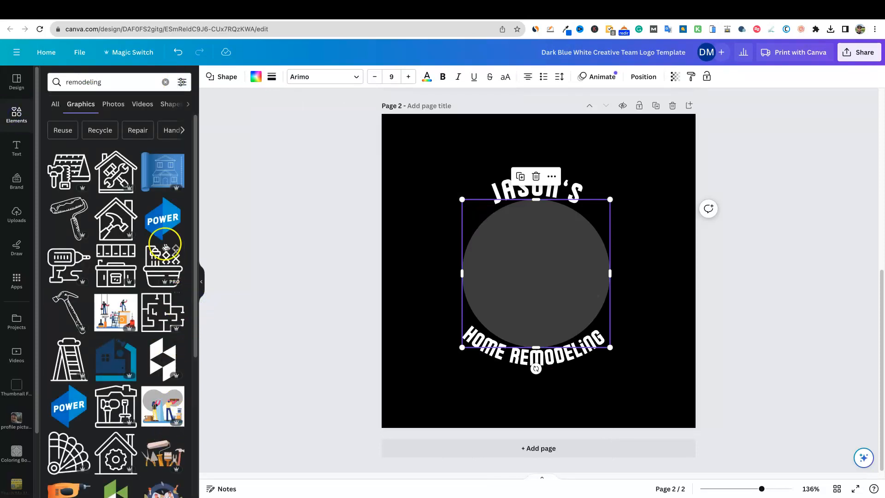
Add the round illustration of two painters with leaves and brushes, enlarge it and position it over the gray circle.
scroll(150, 221, "down", 2)
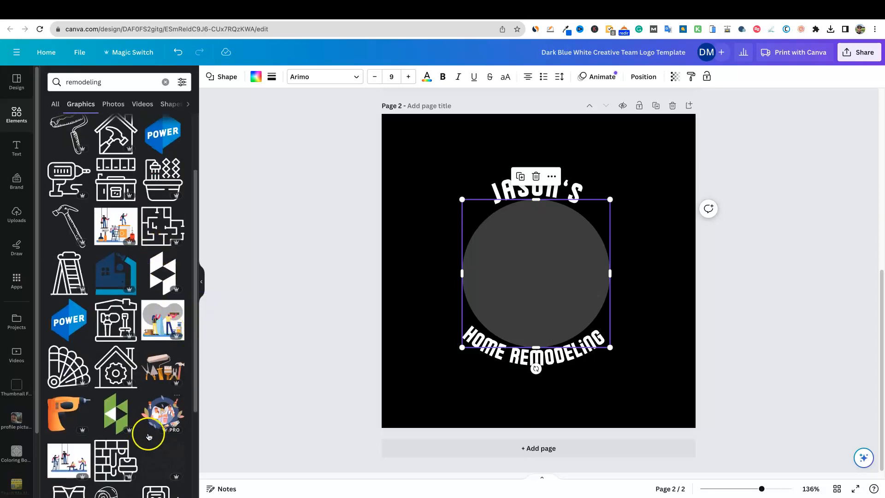
left_click(158, 419)
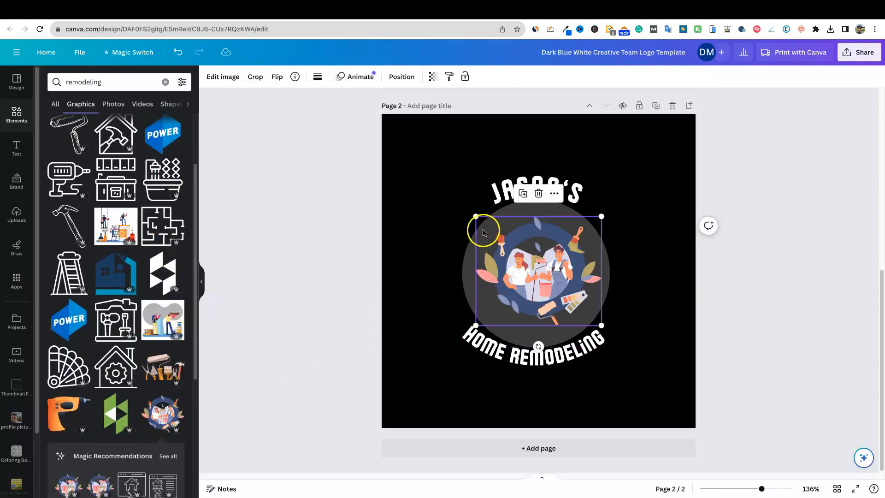
left_click_drag(476, 219, 458, 201)
left_click_drag(518, 265, 519, 272)
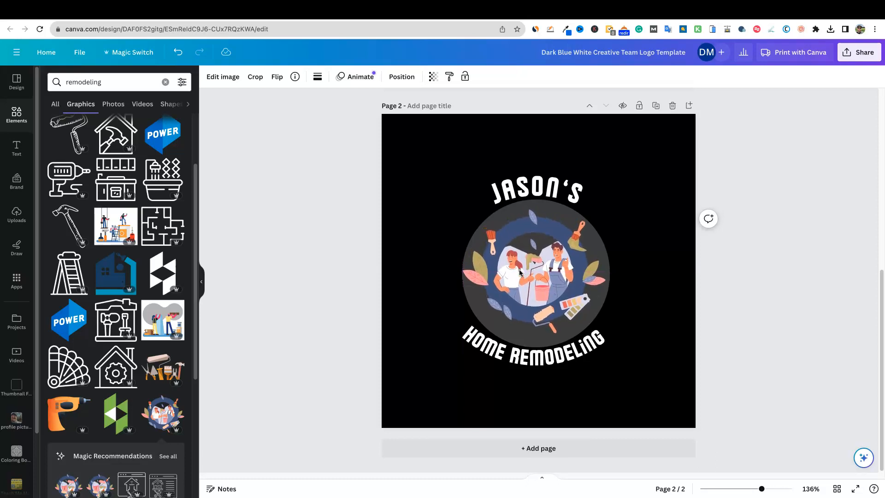
left_click(519, 272)
left_click(330, 337)
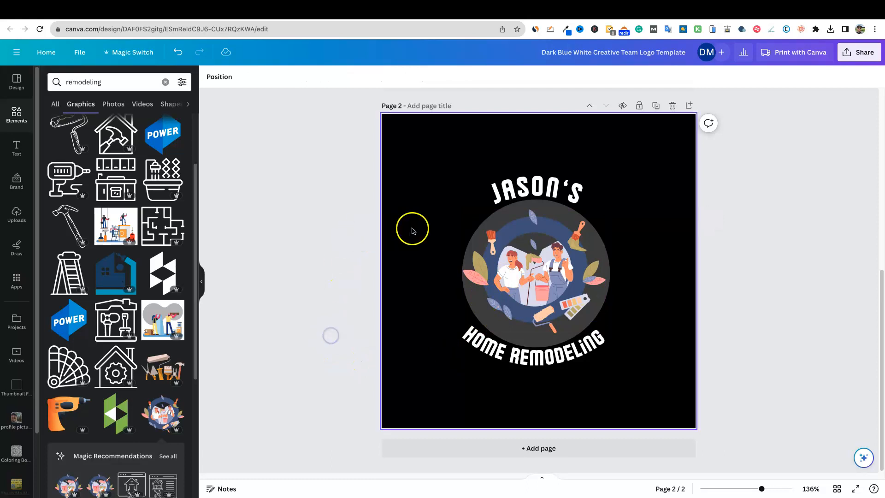
Shift the painters illustration aside and recolor the circle behind it with #CE5636 sampled from the paintbrush.
left_click(481, 317)
left_click_drag(498, 309, 520, 299)
left_click(475, 305)
left_click(259, 78)
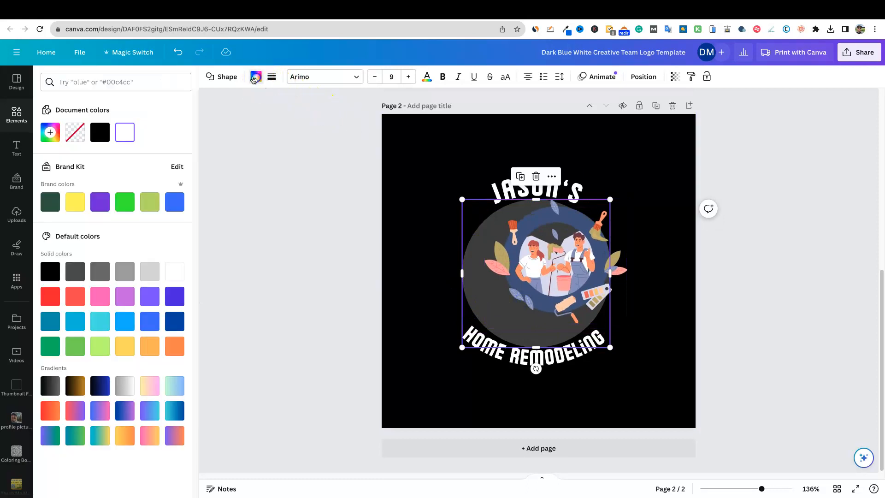
left_click(61, 132)
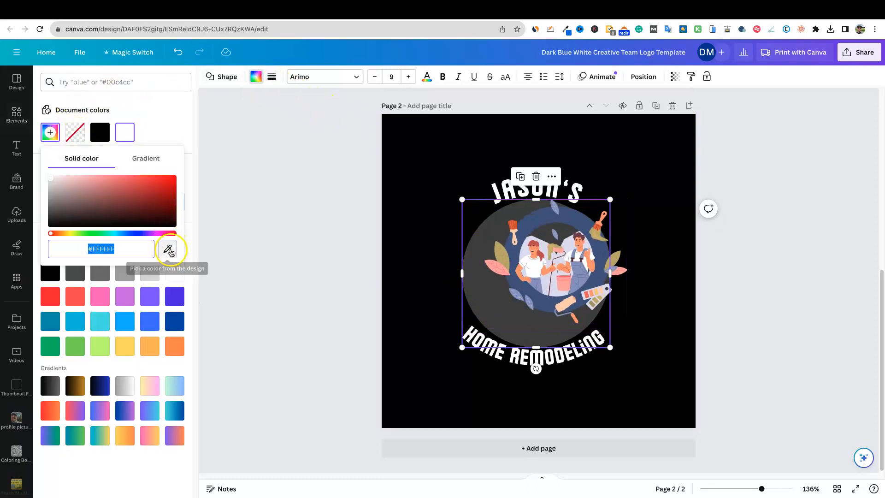
left_click(168, 248)
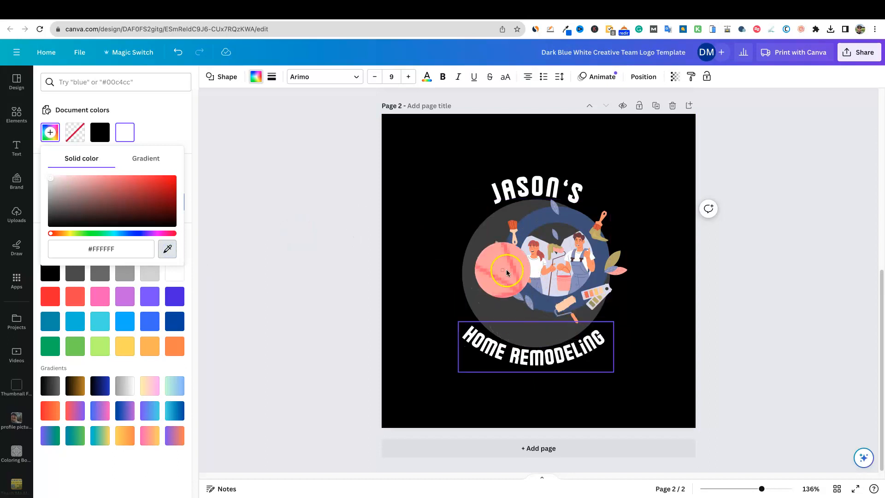
left_click(596, 226)
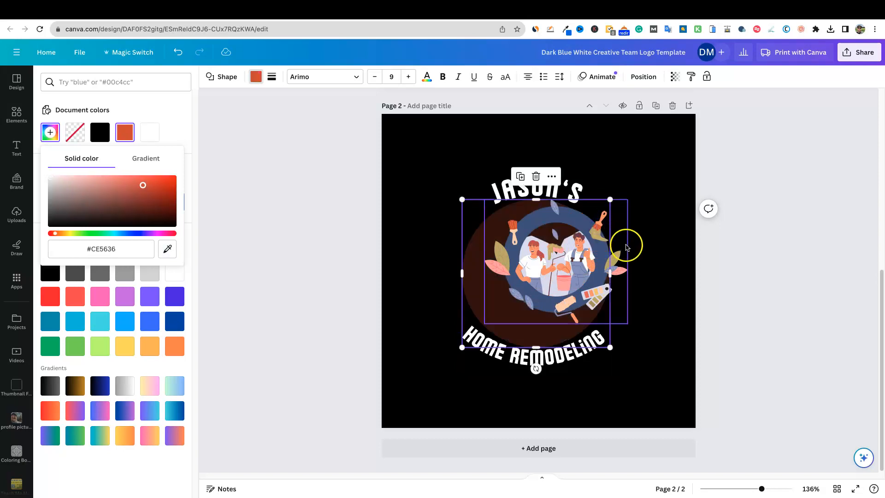
Move the illustration farther off the circle and raise the circle's opacity until it is nearly solid.
left_click_drag(572, 268, 548, 268)
key("super+z")
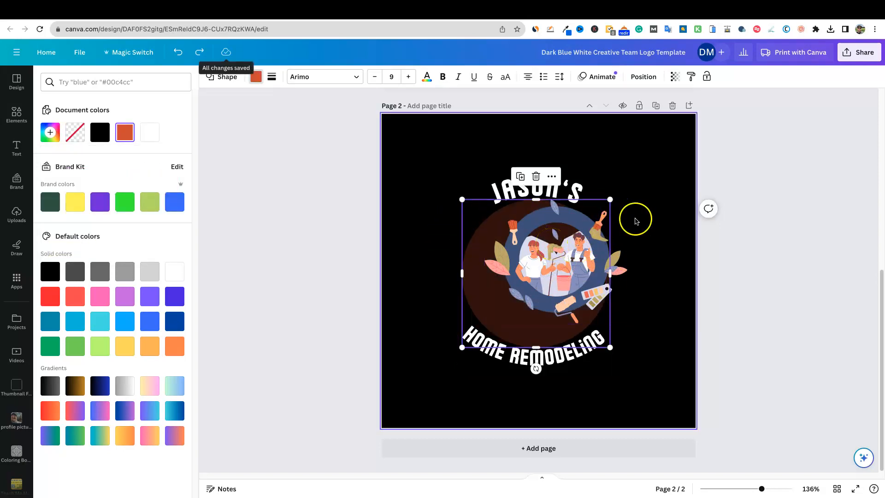
left_click(664, 212)
left_click(562, 257)
left_click_drag(561, 257, 593, 245)
left_click(488, 280)
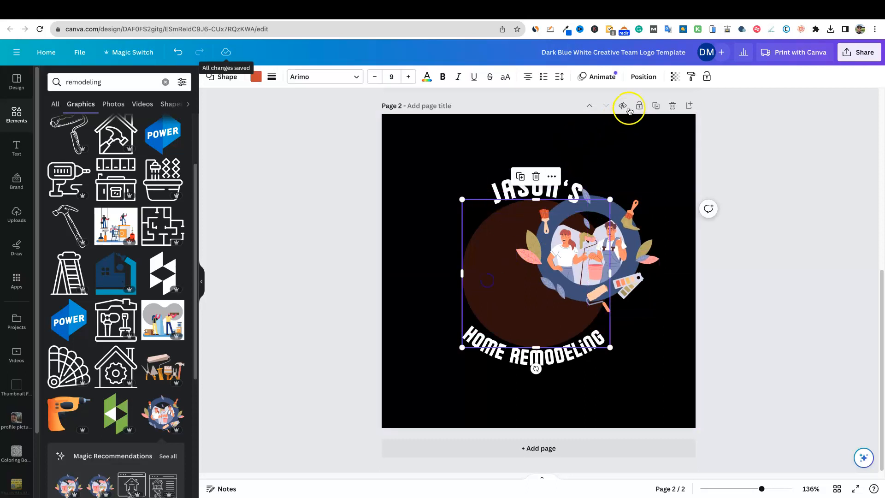
left_click(669, 79)
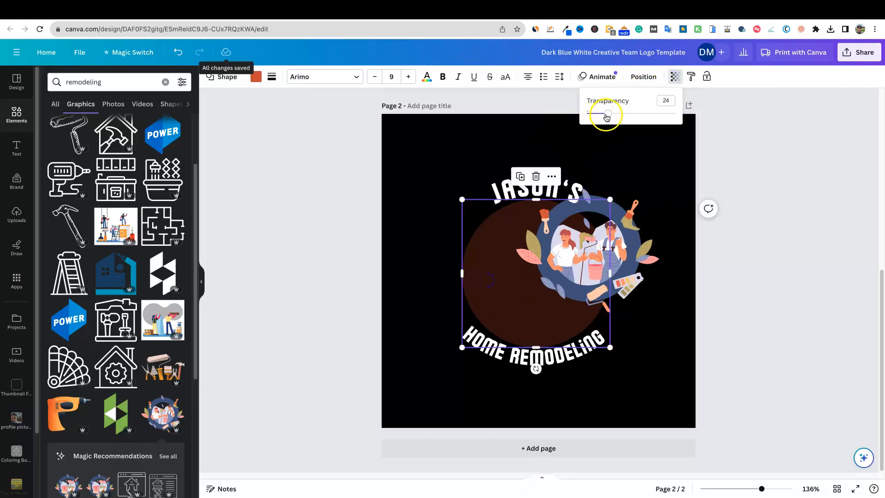
left_click_drag(606, 117, 663, 113)
Move the painters illustration back over the center of the orange-red circle.
left_click(567, 261)
left_click_drag(568, 260, 517, 272)
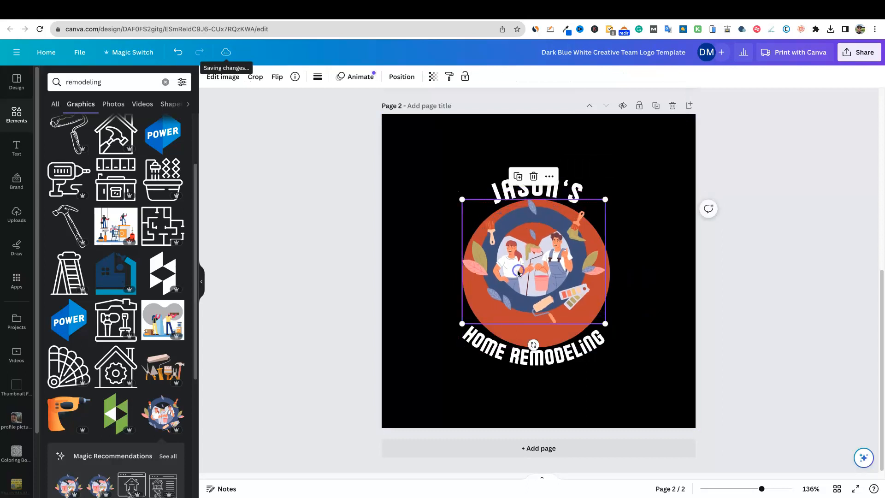
left_click(780, 289)
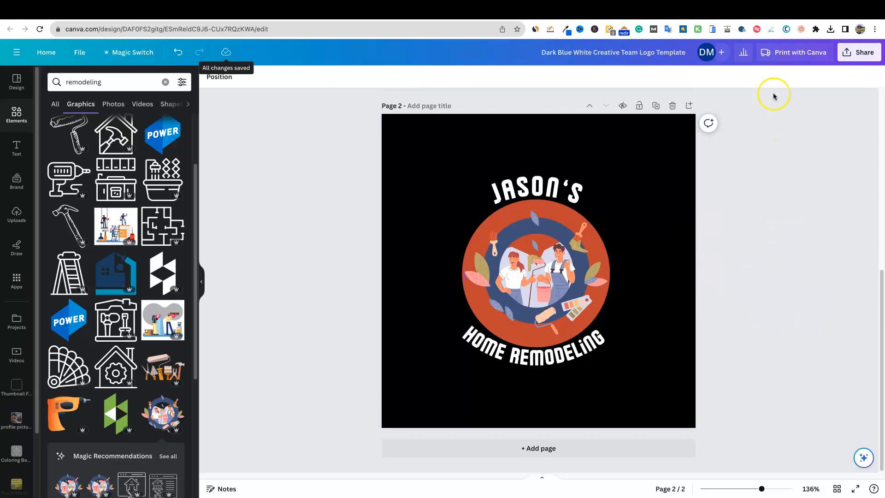
Add a new page after the remodeling logo and browse the available logo templates and styles.
left_click(688, 106)
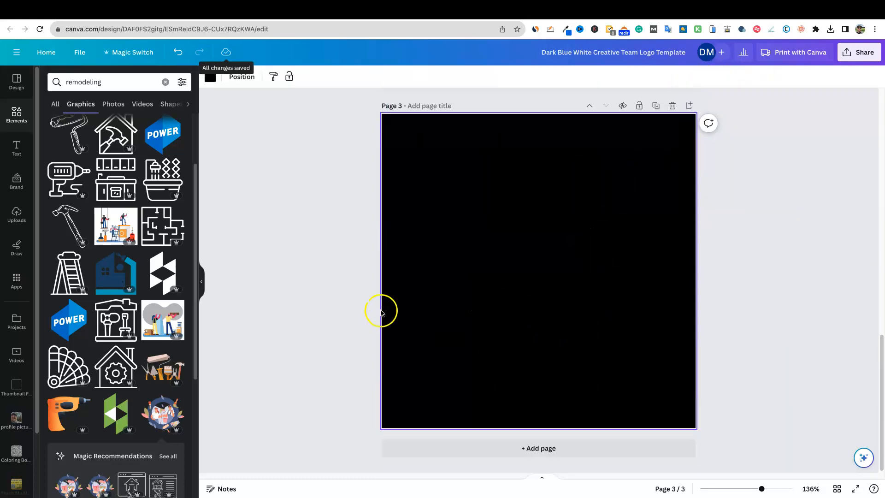
left_click(16, 81)
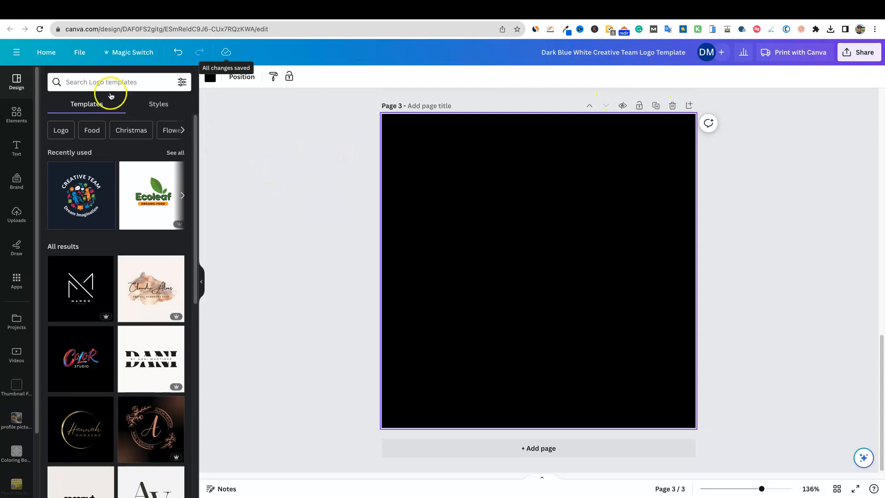
left_click(158, 104)
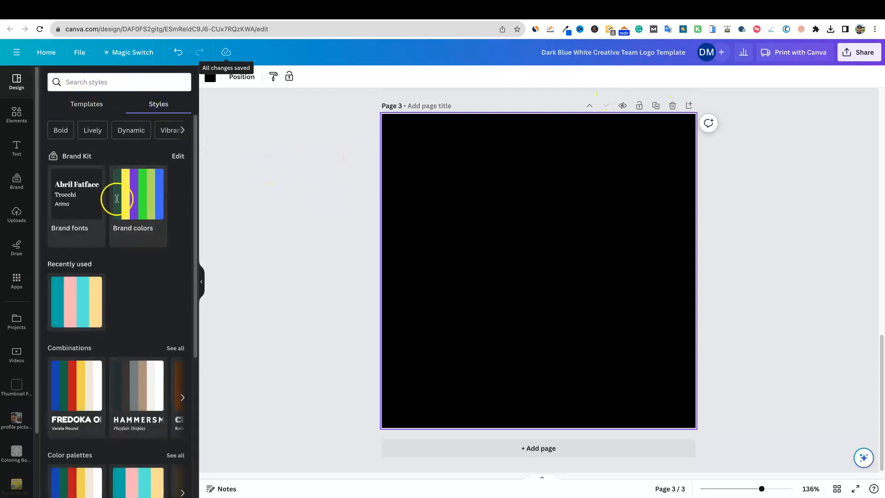
left_click(77, 102)
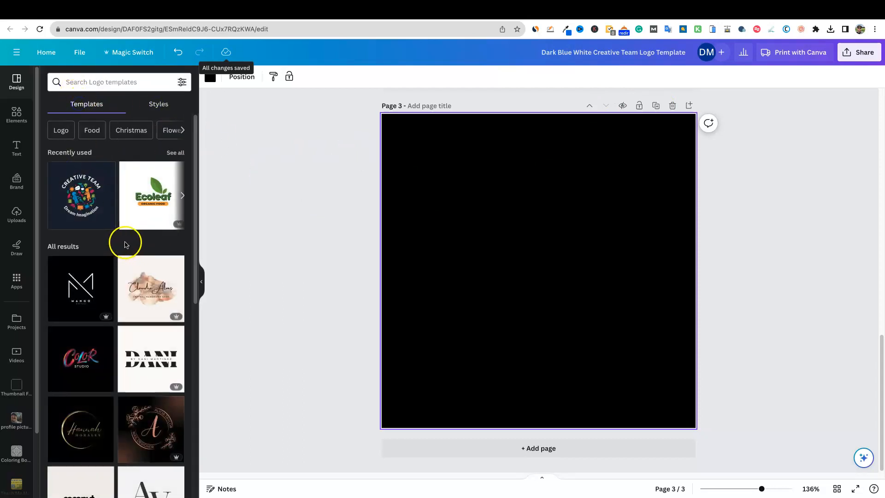
Search the logo templates for "food" and apply the Yellow Cute Street Food Minimalist Logo to the new page.
left_click(103, 83)
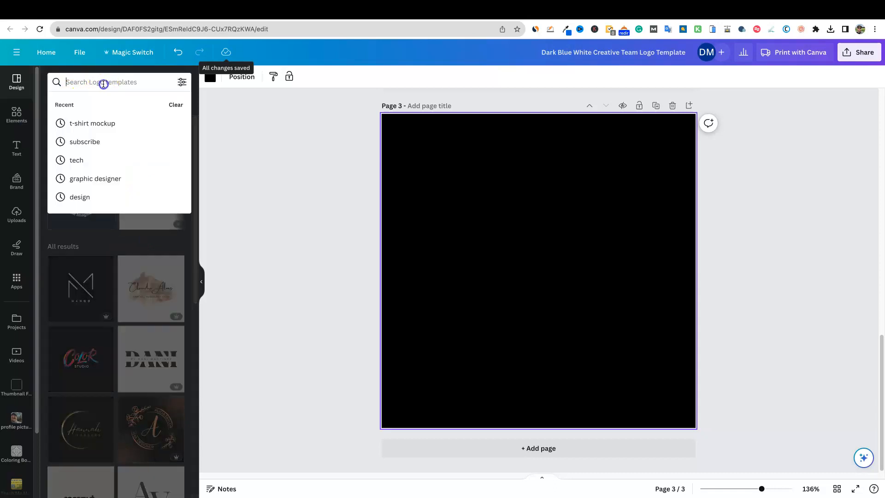
type("food")
key("Return")
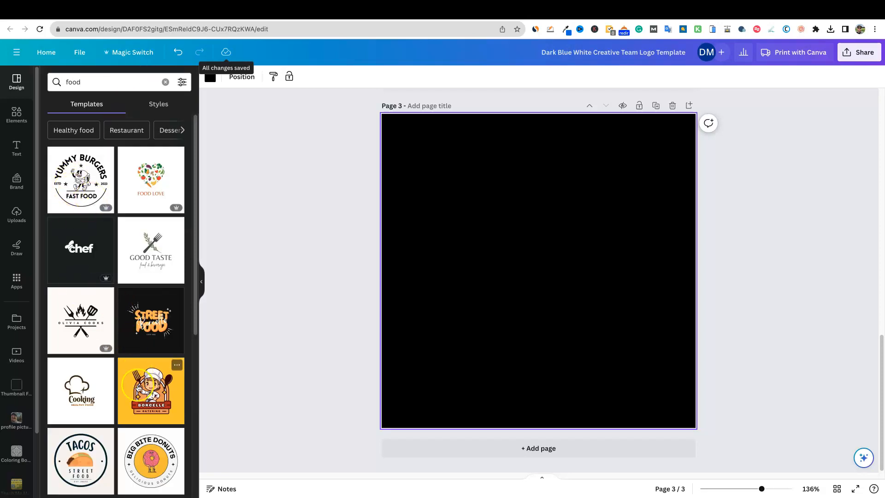
left_click(150, 335)
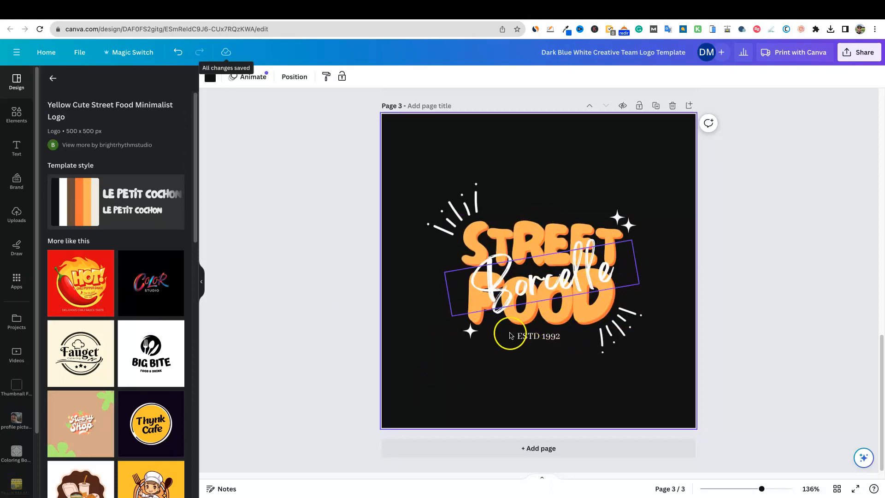
Replace the script text "Borcelle" in the street food logo with "Davids".
left_click(546, 283)
left_click(546, 283)
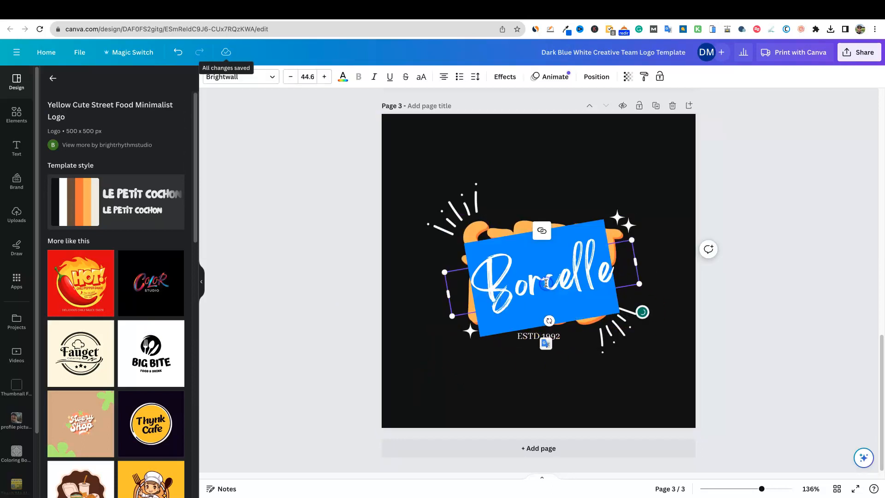
type("Davids")
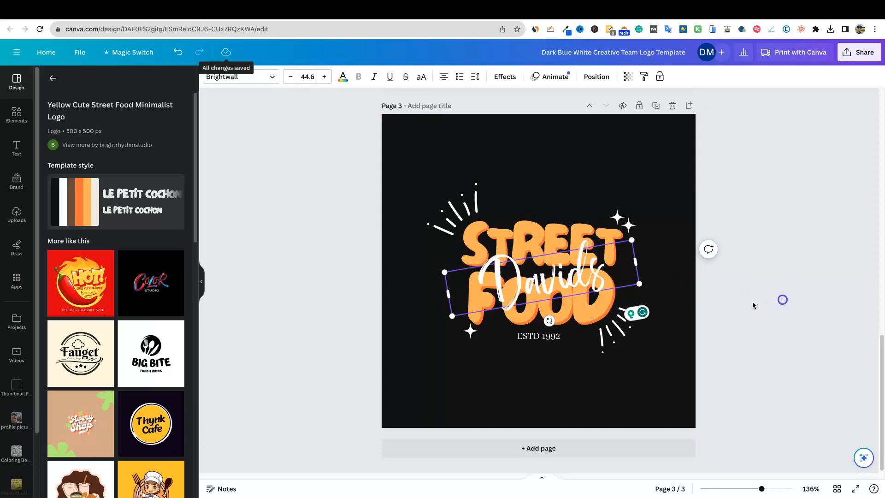
left_click(782, 300)
Change the small established line beneath the logo to "ESTD 2010".
left_click(560, 340)
left_click(561, 338)
left_click(562, 338)
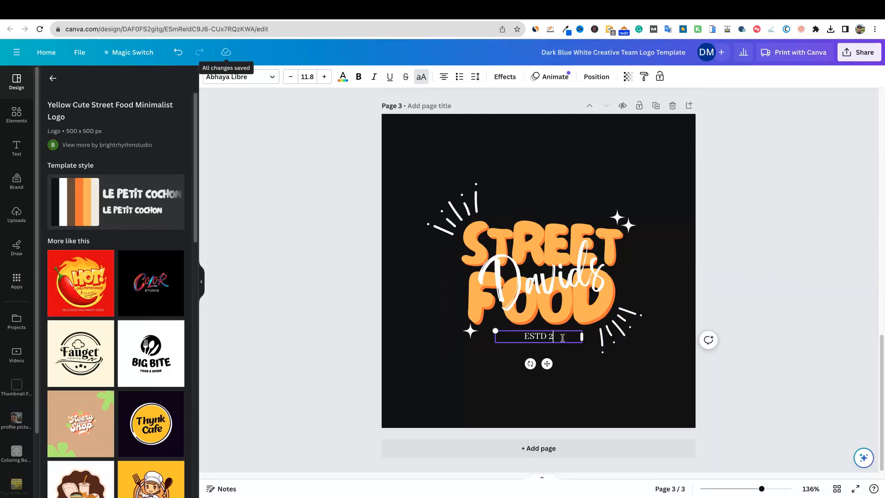
left_click(581, 386)
left_click(592, 380)
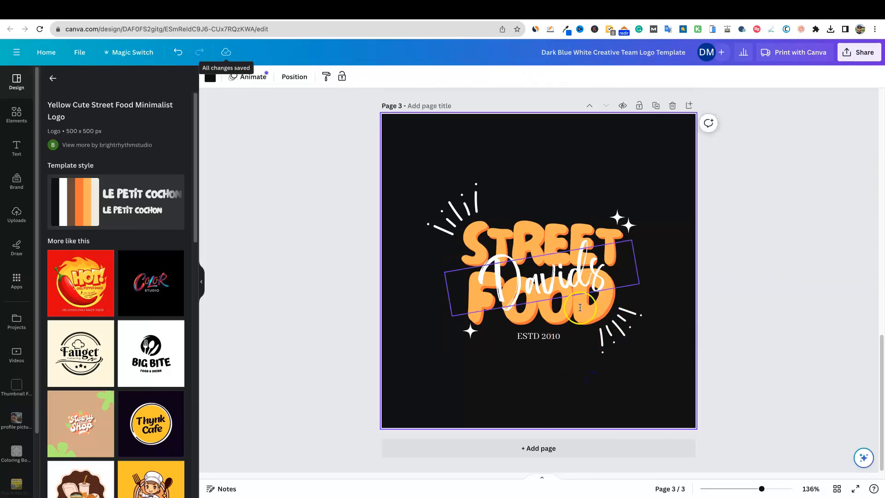
Recolor the word "STREET" in the street food logo with the blue brand color.
left_click(531, 233)
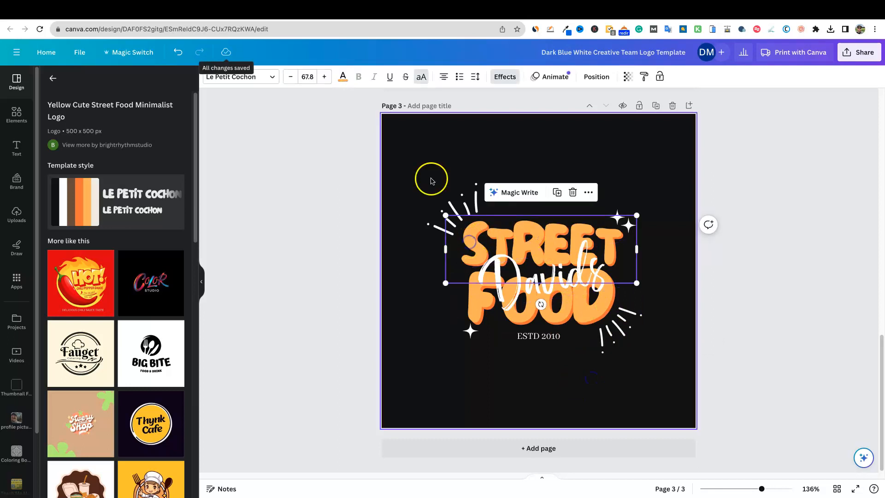
left_click(344, 77)
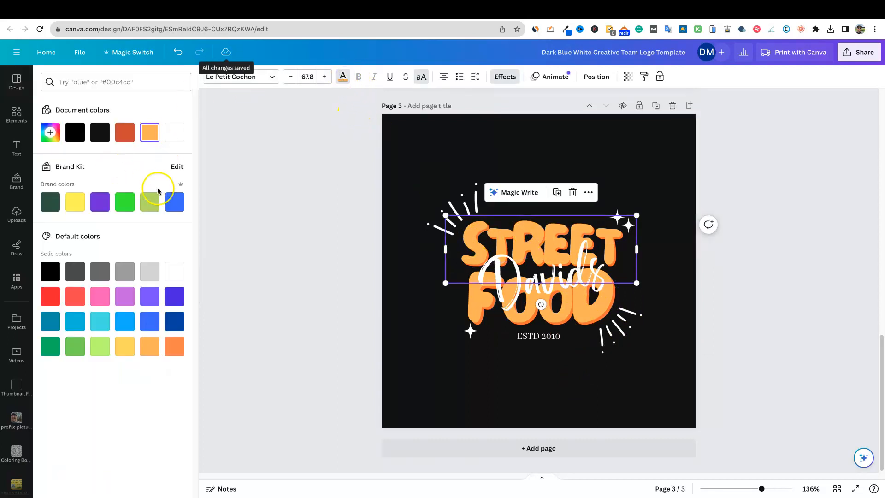
left_click(174, 203)
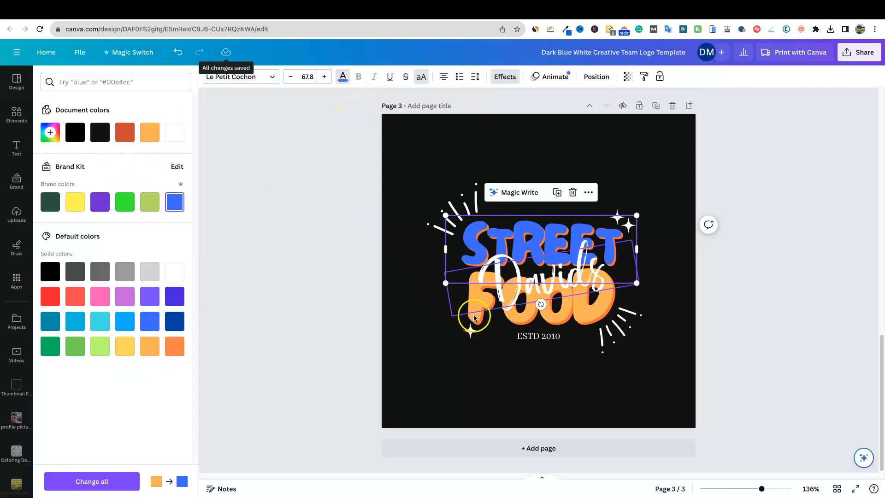
left_click(768, 316)
left_click(441, 203)
left_click(770, 286)
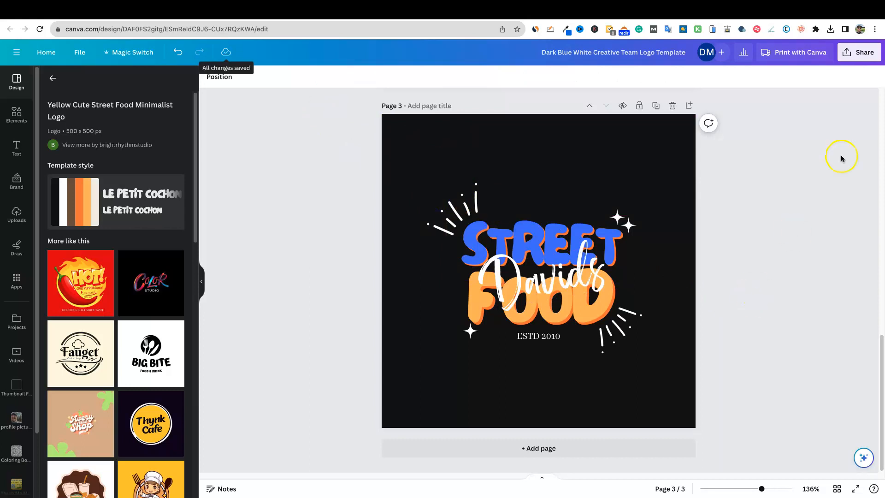
Add a new page after the street food logo and apply the Red and Yellow Modern Minimalist Illustrated Chili Pepper Sauce Logo template.
left_click(690, 108)
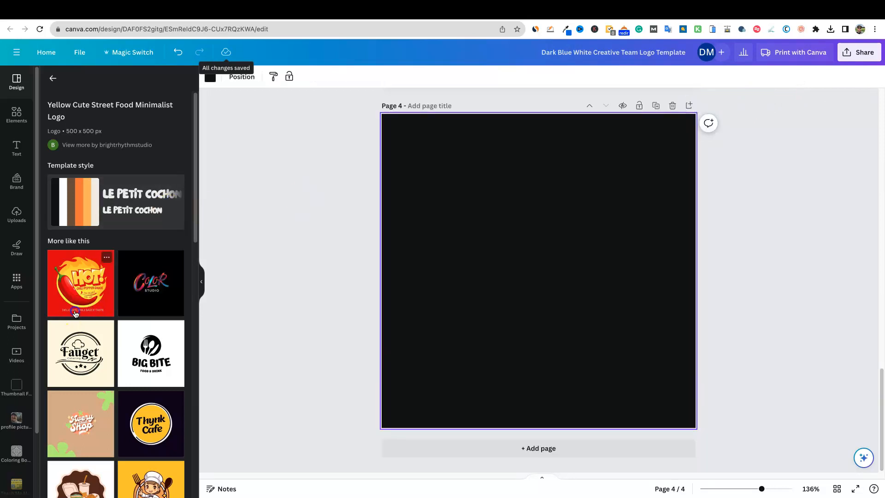
left_click(76, 308)
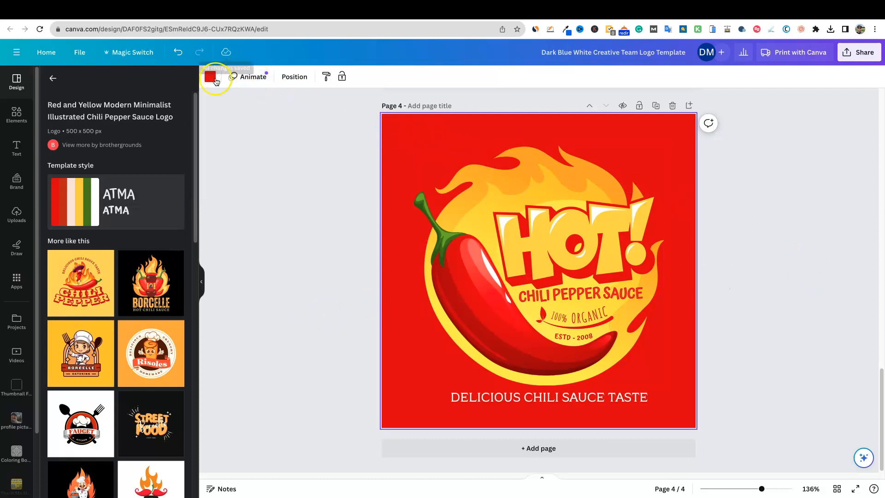
Change the chili logo's background to the light green brand color and one of the pepper stem's dark green shades to violet.
left_click(210, 77)
left_click(150, 251)
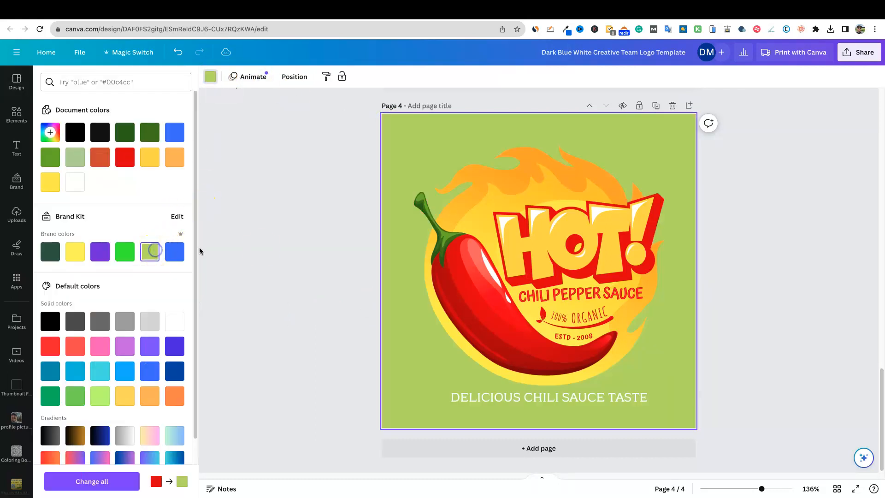
left_click(853, 261)
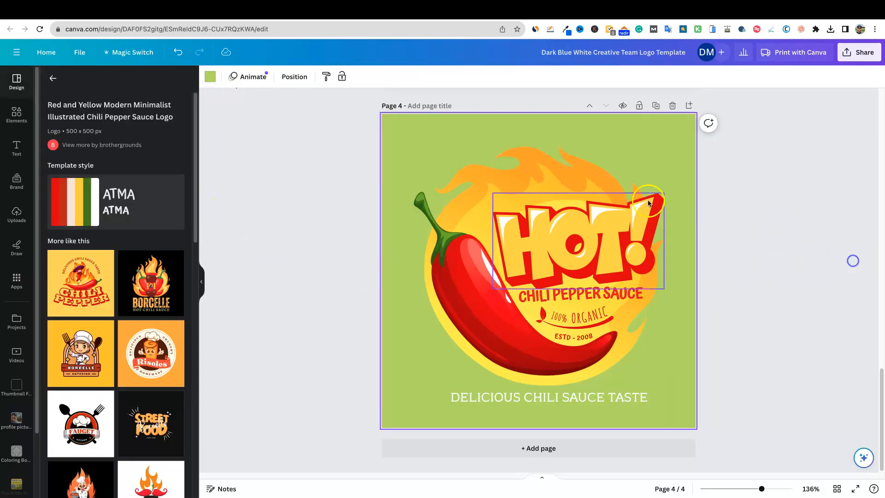
left_click(474, 225)
left_click(332, 78)
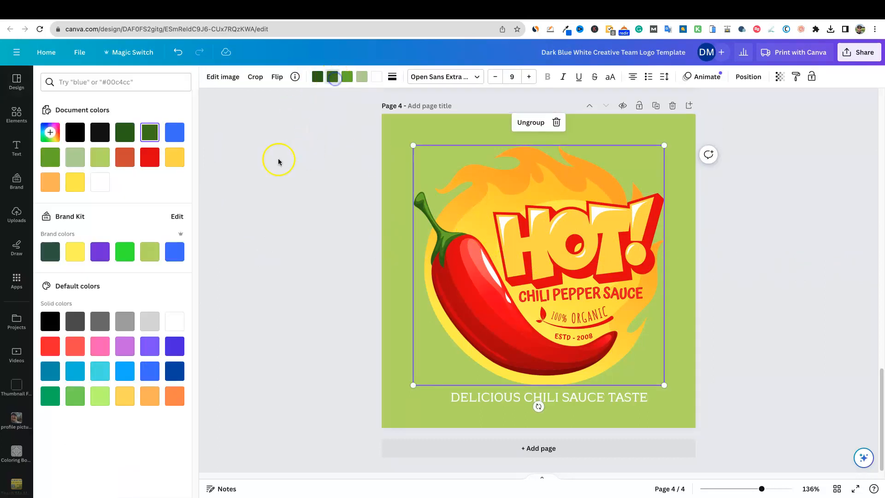
left_click(149, 345)
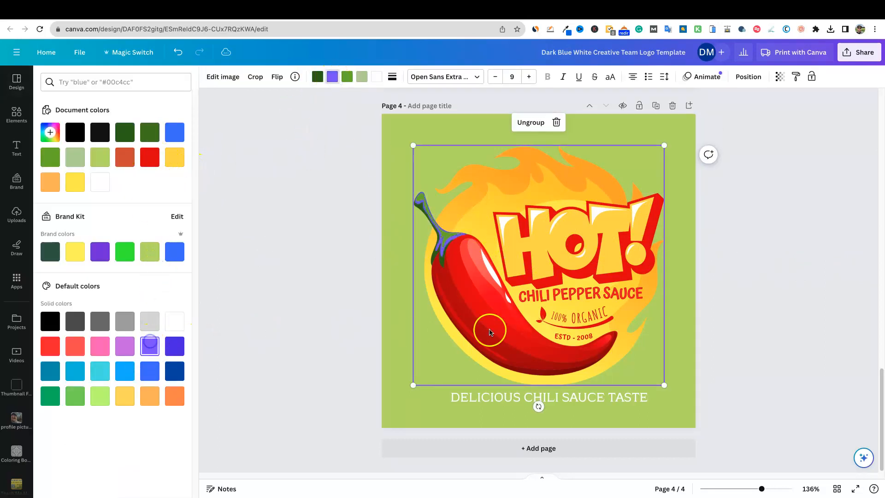
Change the yellow fill of the "HOT!" lettering to the light orange document color.
left_click(503, 177)
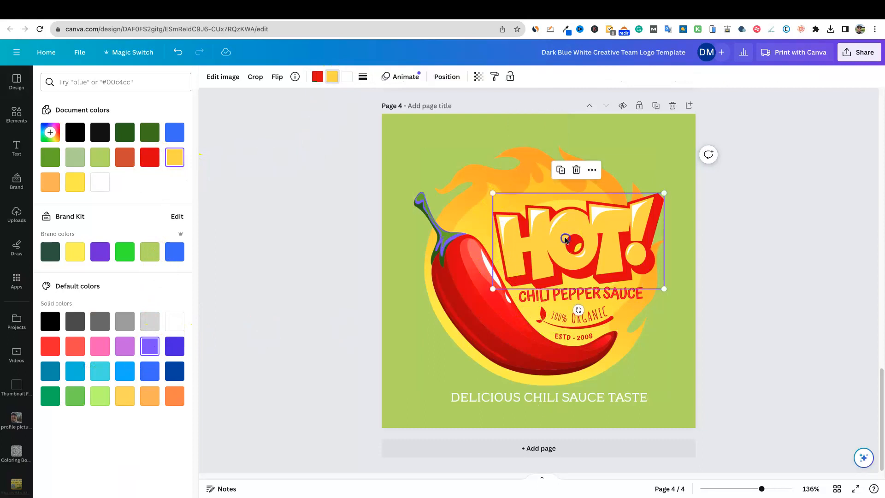
left_click(318, 77)
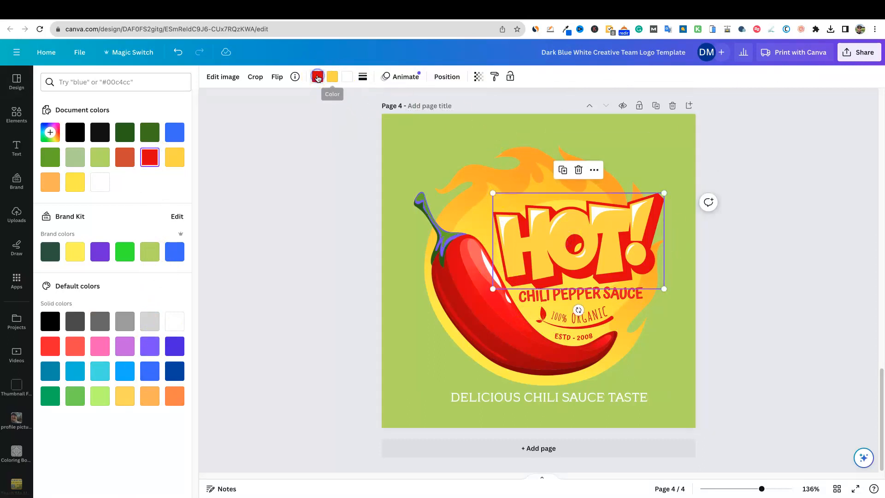
left_click(335, 77)
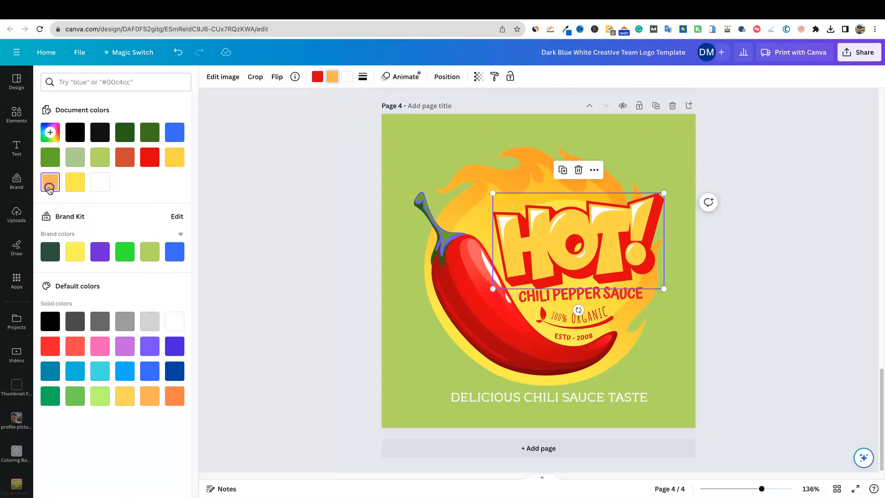
left_click(50, 190)
left_click(774, 379)
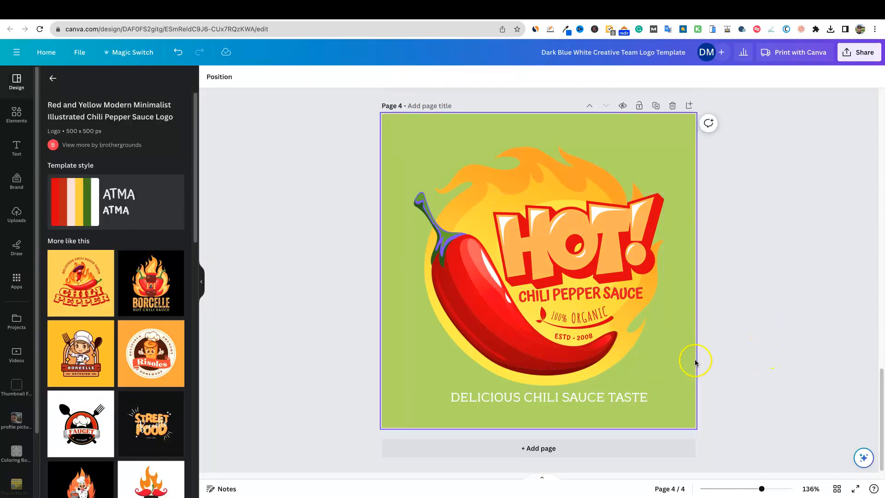
Return to the template gallery, leave the open template preview, and create a new blank design of the Logo type.
left_click(504, 18)
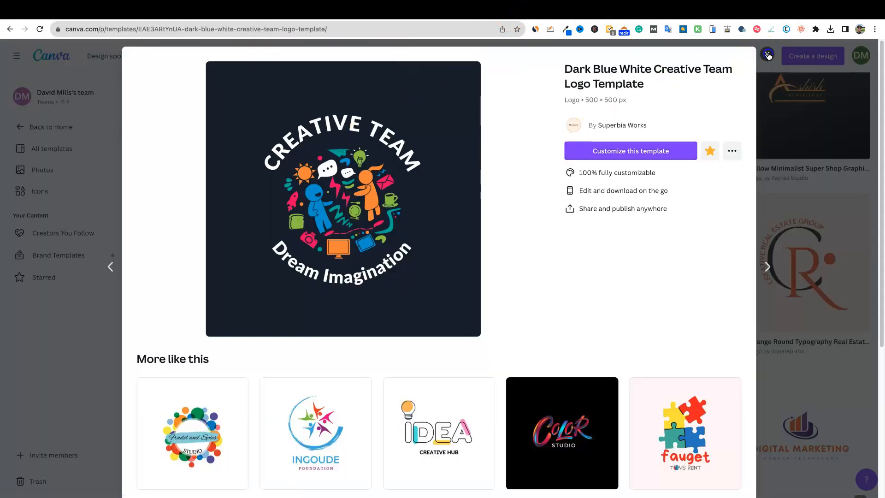
left_click(767, 55)
scroll(707, 231, "up", 10)
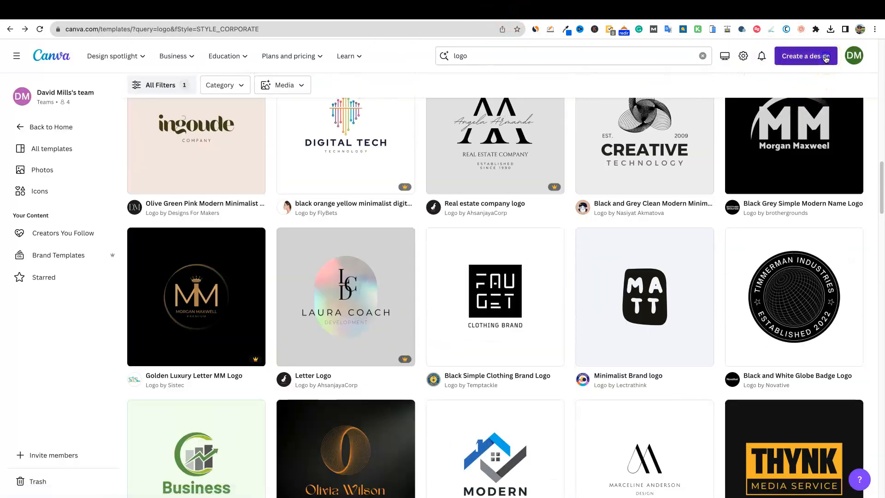
left_click(826, 57)
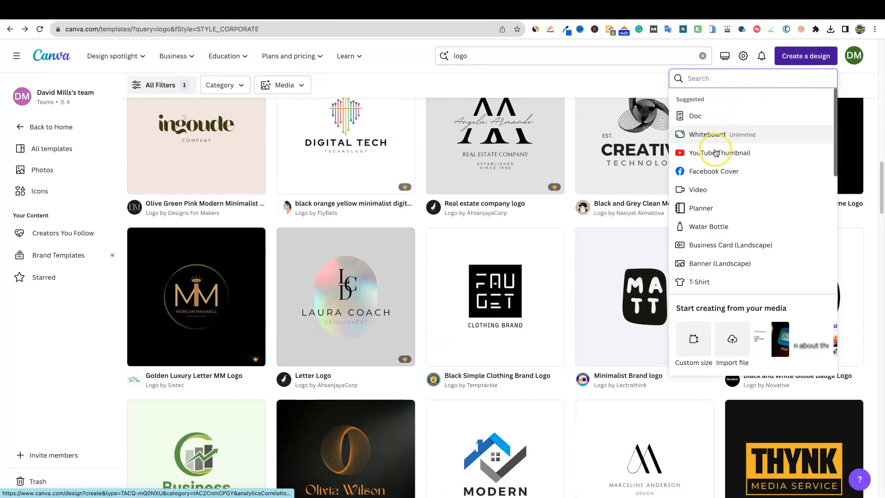
left_click(706, 83)
type("lo")
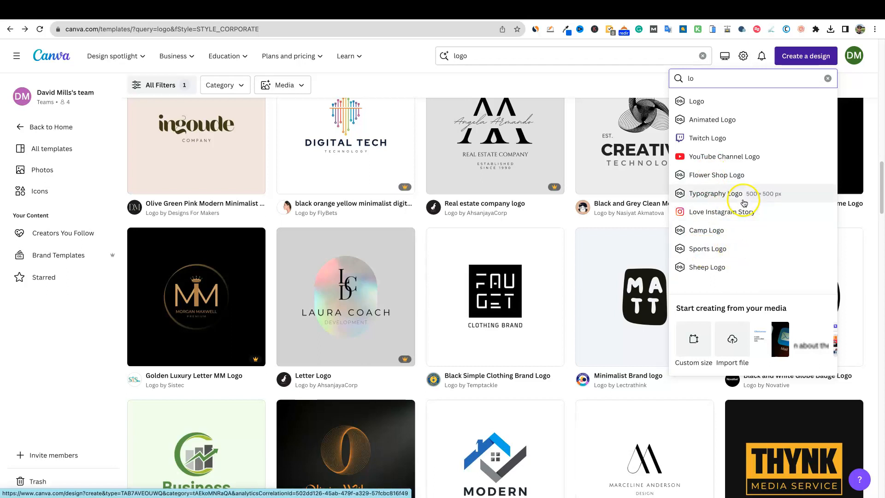
left_click(699, 102)
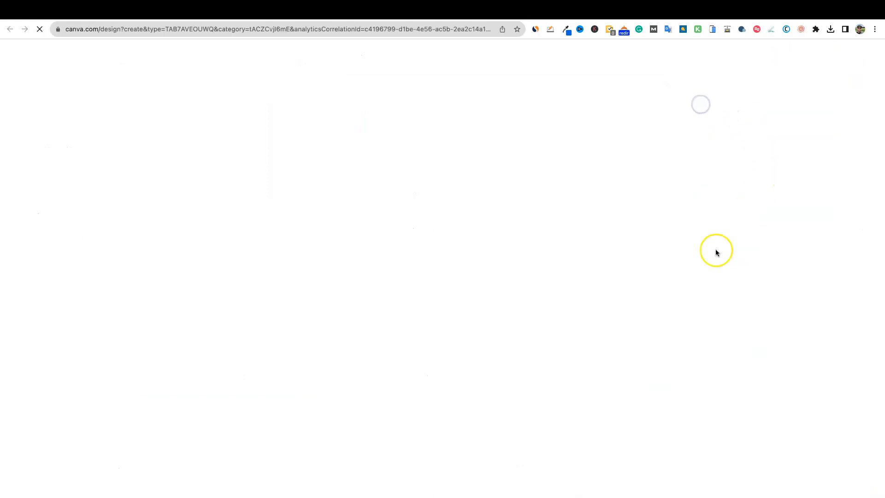
left_click(438, 269)
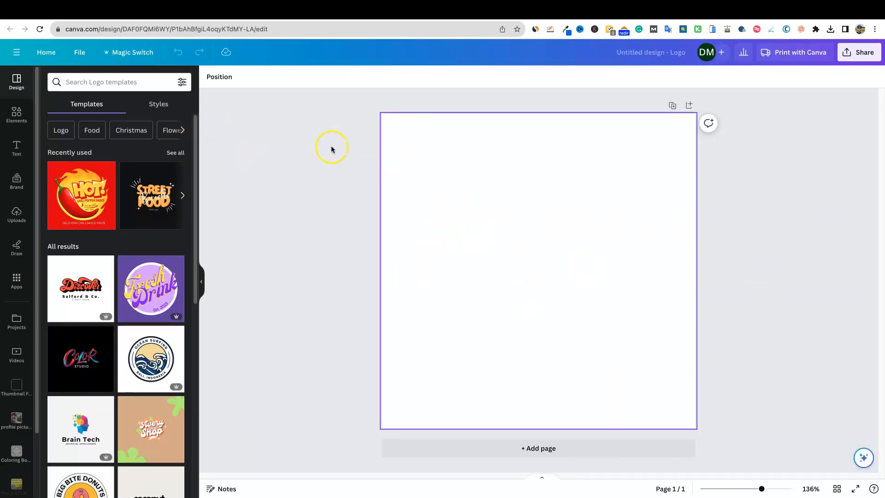
Review the Magic Switch resize options and browse the available logo templates for the blank design.
left_click(142, 53)
left_click(142, 130)
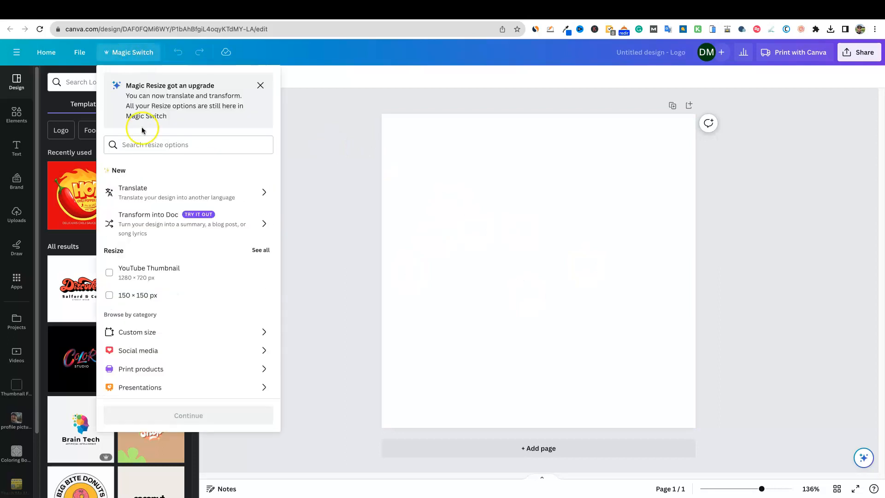
left_click(169, 152)
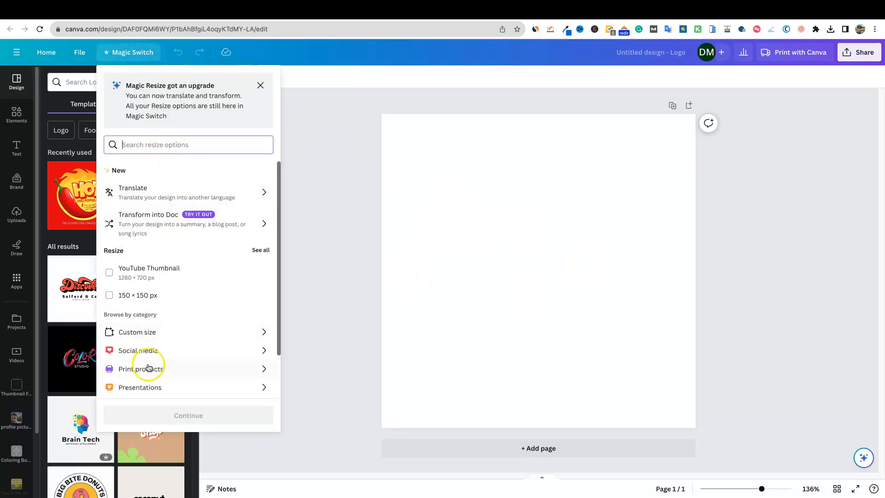
left_click(760, 203)
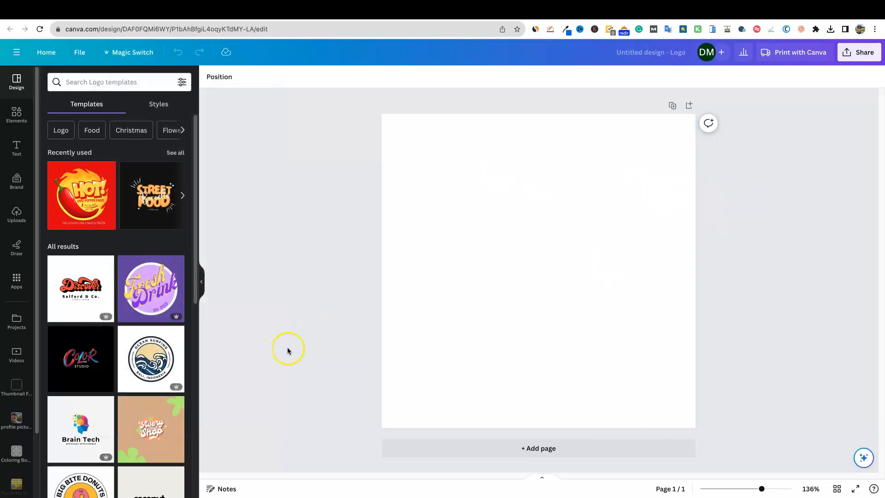
scroll(120, 372, "down", 8)
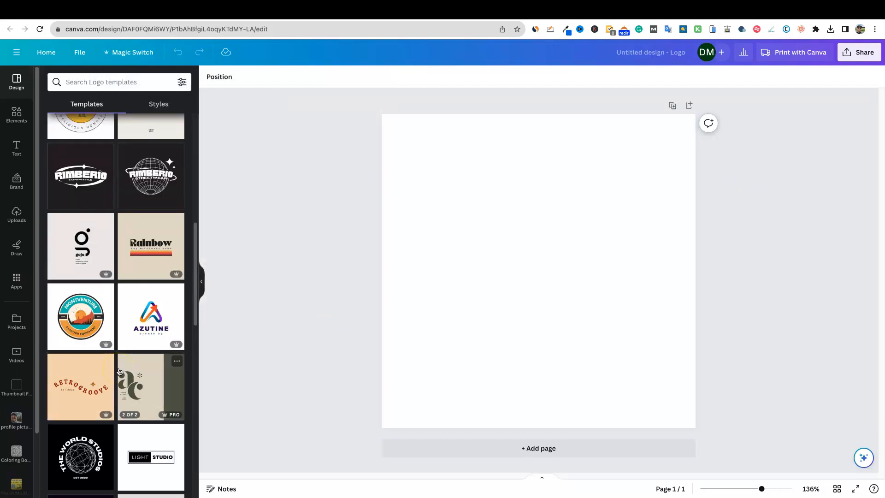
scroll(122, 364, "up", 8)
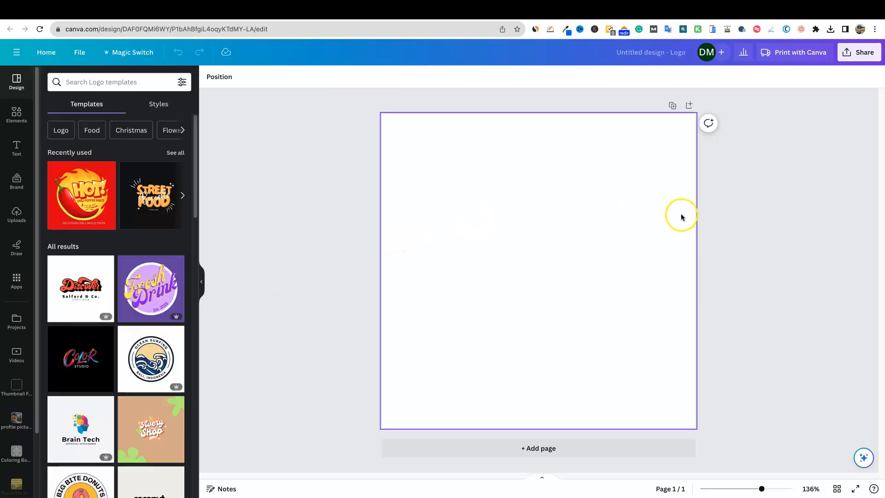
Add a heading to the blank logo page and make it read "Company".
left_click(11, 151)
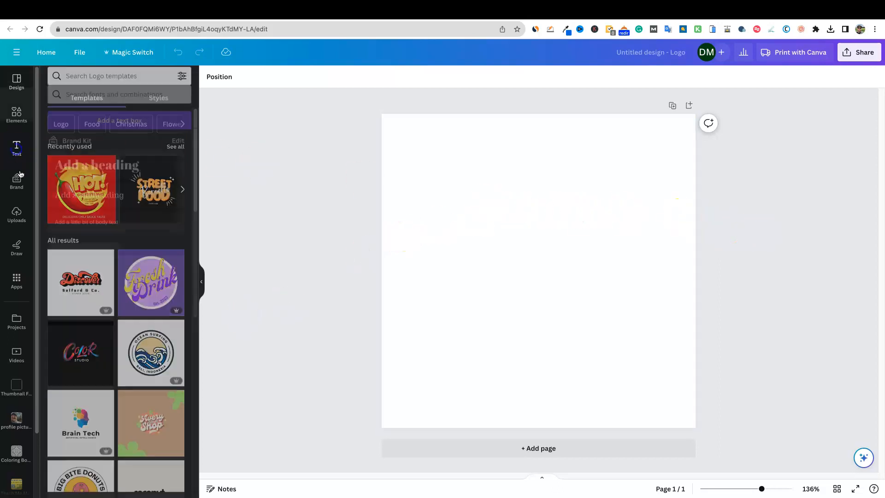
left_click(96, 155)
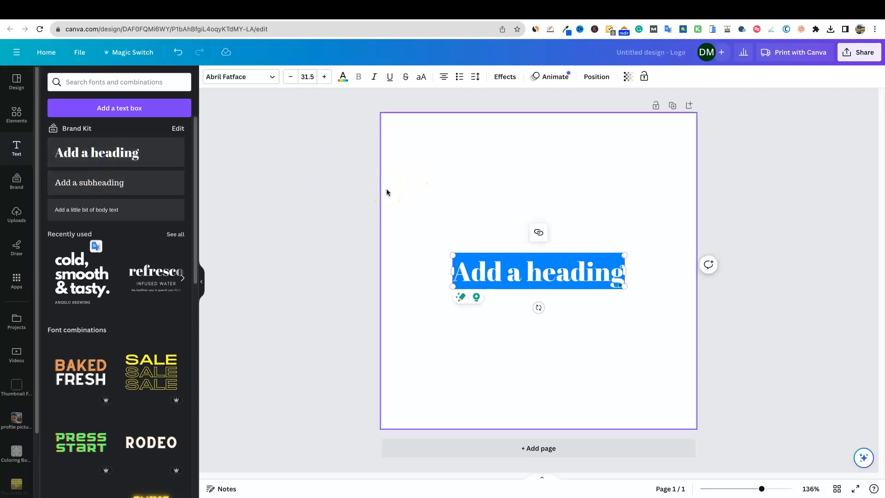
type("Company")
left_click(395, 143)
Move the "Company" heading above the page center and place a separate "Name" heading below it.
left_click(510, 251)
left_click(528, 274)
left_click_drag(528, 273, 528, 227)
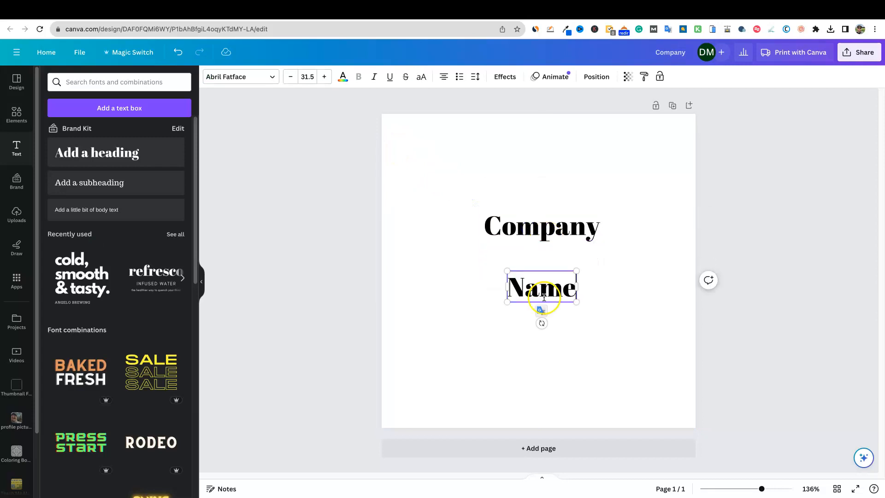
left_click(570, 343)
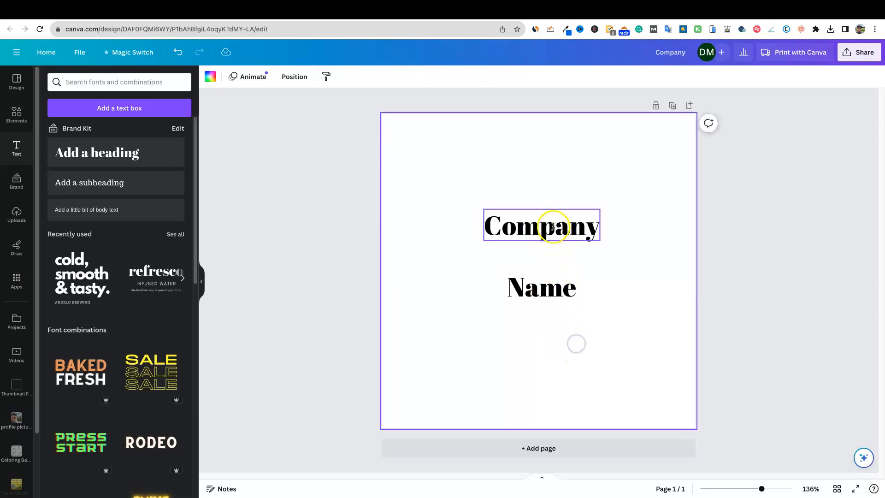
Search the fonts for "Display" and set the "Company" heading to Gulfs Display.
left_click(542, 284)
left_click(560, 226)
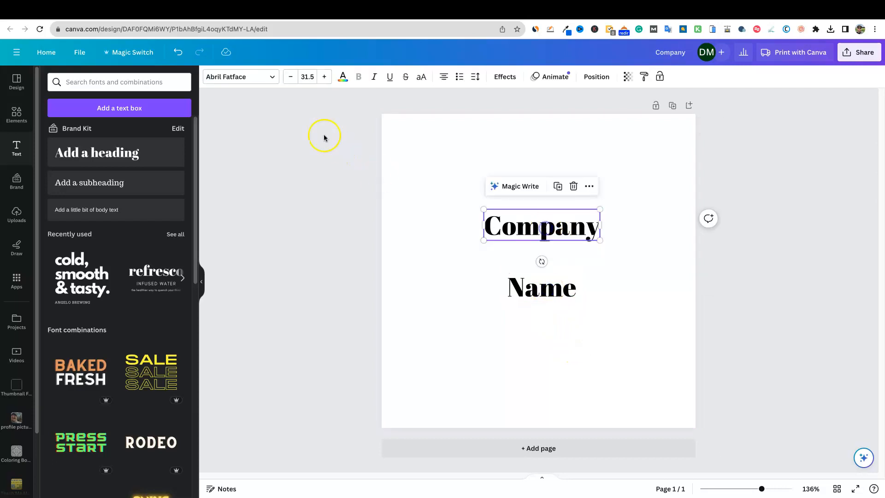
left_click(277, 85)
left_click(85, 113)
type("Display")
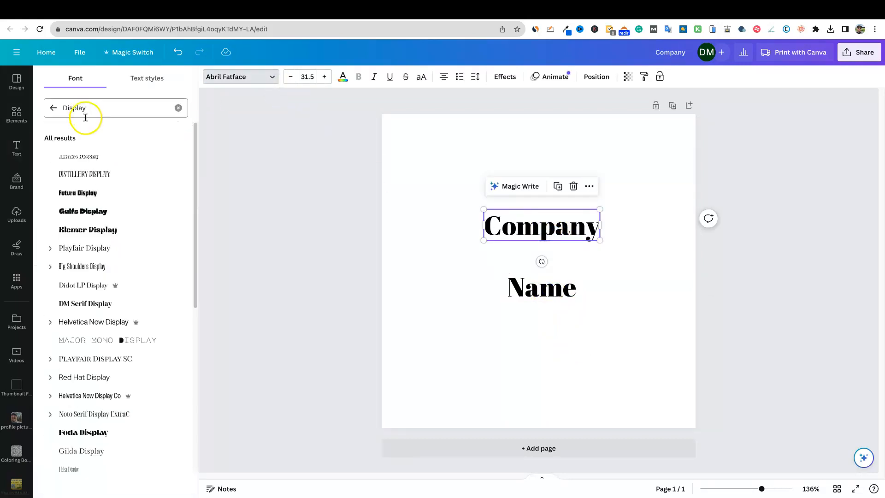
left_click(88, 213)
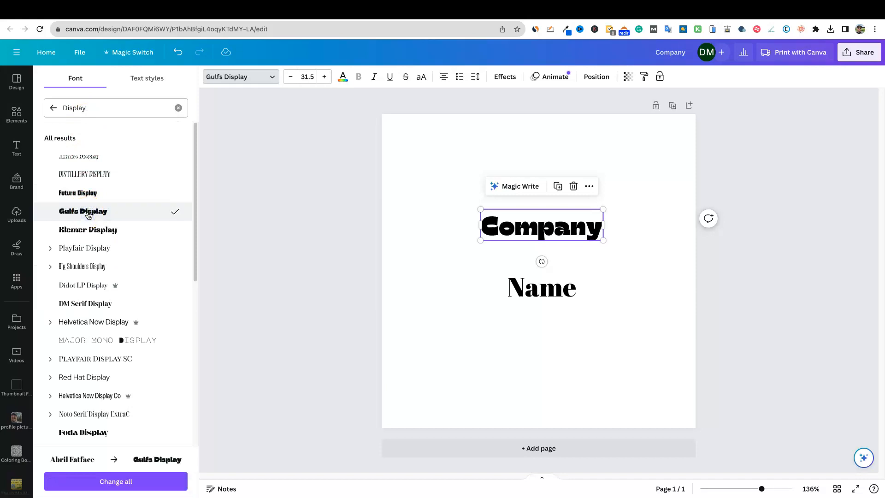
Set the "Name" heading to the Futura Display font, then enlarge it and center it lower on the page.
left_click(523, 283)
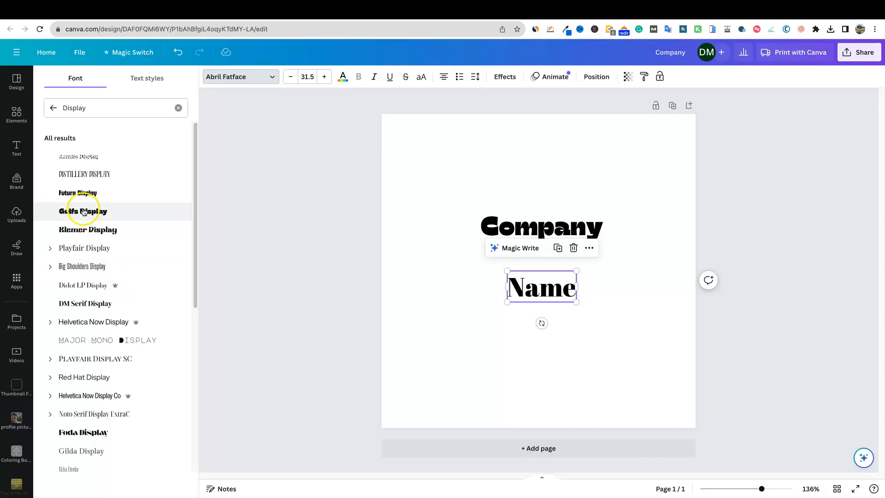
left_click(81, 195)
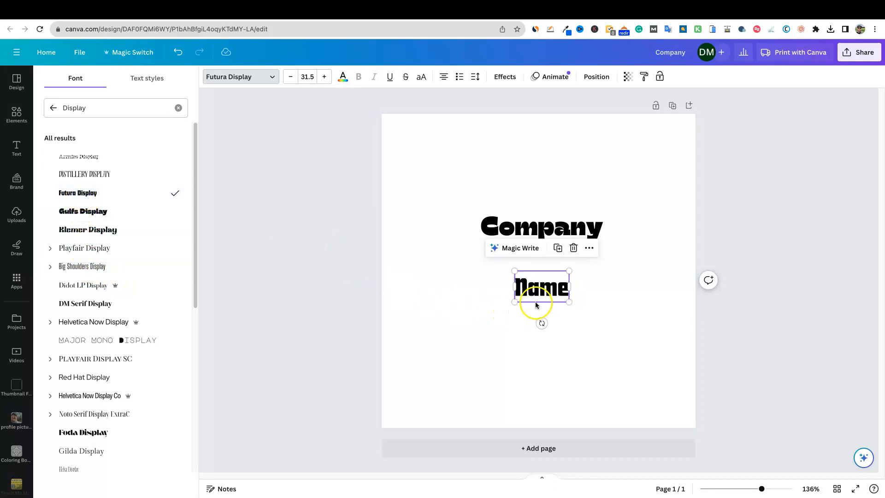
left_click_drag(510, 307, 407, 351)
left_click_drag(506, 322, 556, 348)
Set the "Company" heading's font size to 90.
left_click(557, 229)
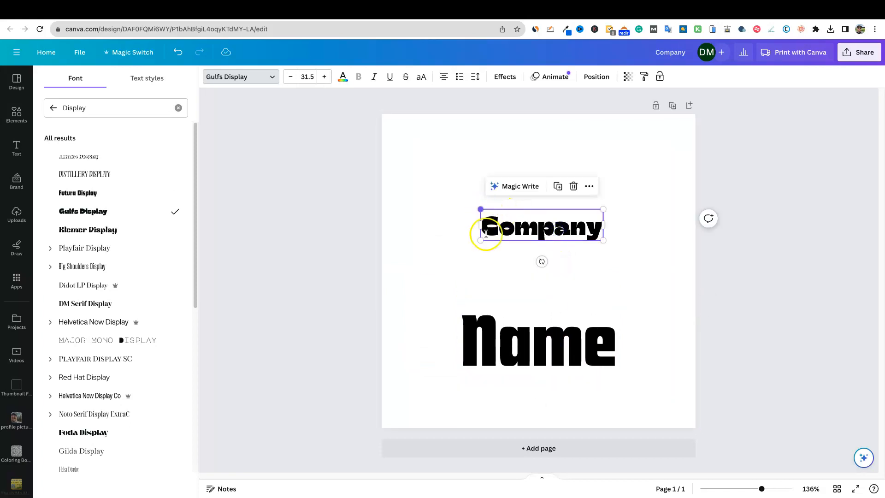
left_click(496, 345)
left_click(520, 232)
left_click(311, 78)
type("90")
key("Return")
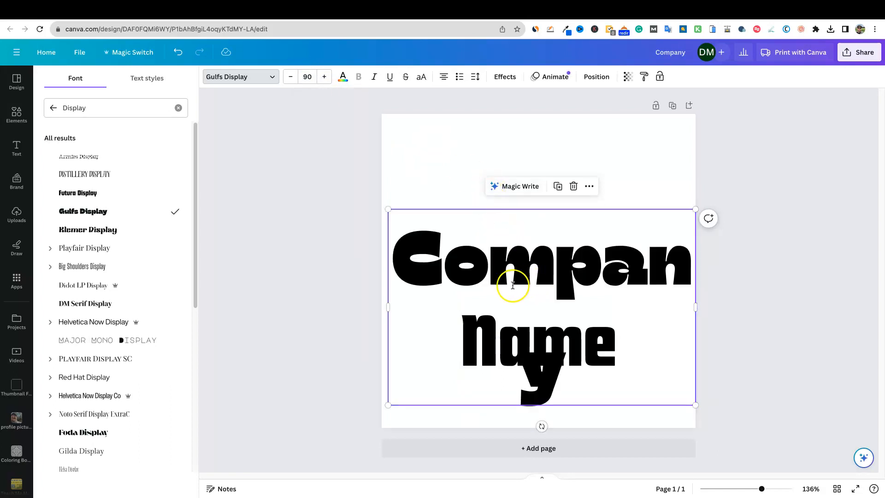
Reduce the "Company" heading's font size to 67 so the word fits on one line.
left_click(289, 77)
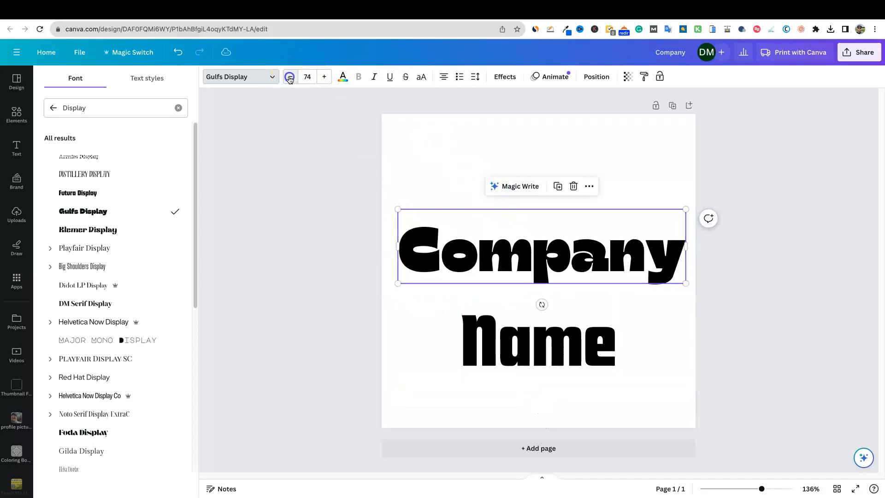
left_click(290, 78)
left_click(289, 78)
left_click(290, 79)
left_click(289, 78)
left_click(289, 78)
left_click(289, 78)
left_click(290, 78)
Move the "Company" heading up and the "Name" heading slightly down, leaving a wide gap between them.
left_click_drag(518, 259, 517, 206)
left_click_drag(523, 353, 527, 364)
left_click(509, 248)
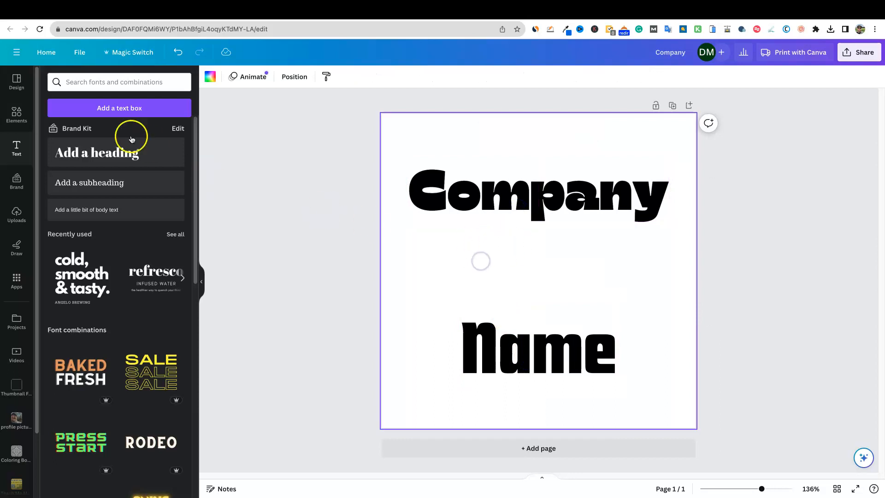
Search the elements library for "tree" and limit the results to graphics.
left_click(4, 120)
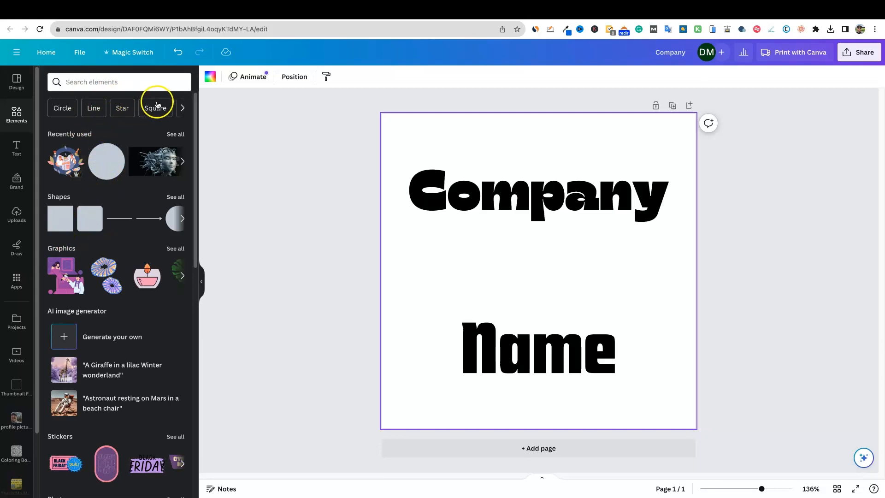
left_click(84, 83)
left_click(104, 83)
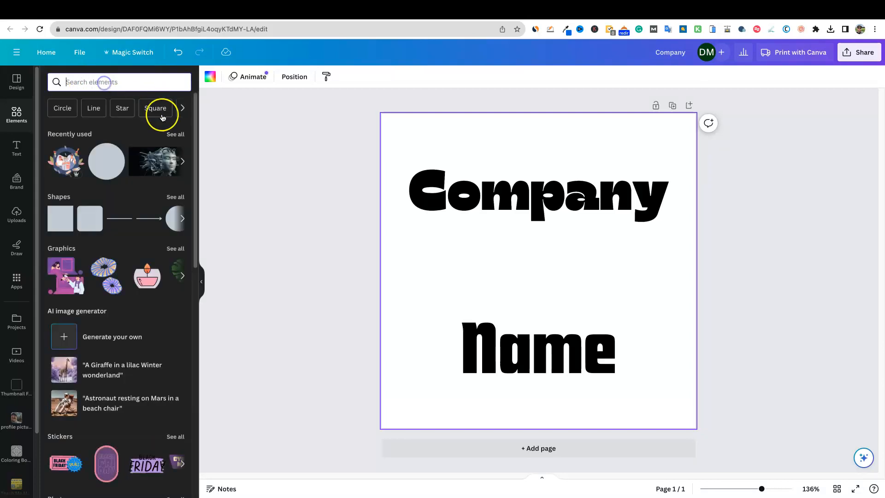
scroll(127, 226, "down", 2)
scroll(125, 228, "up", 2)
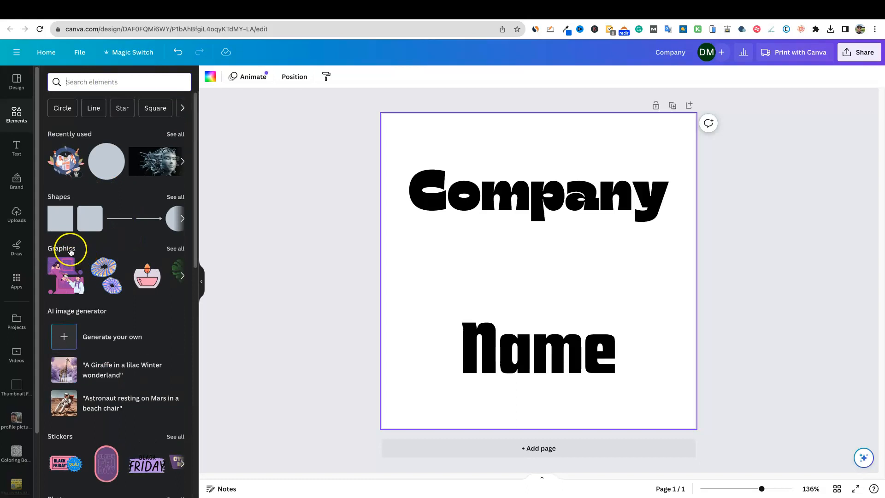
left_click(118, 77)
type("tre")
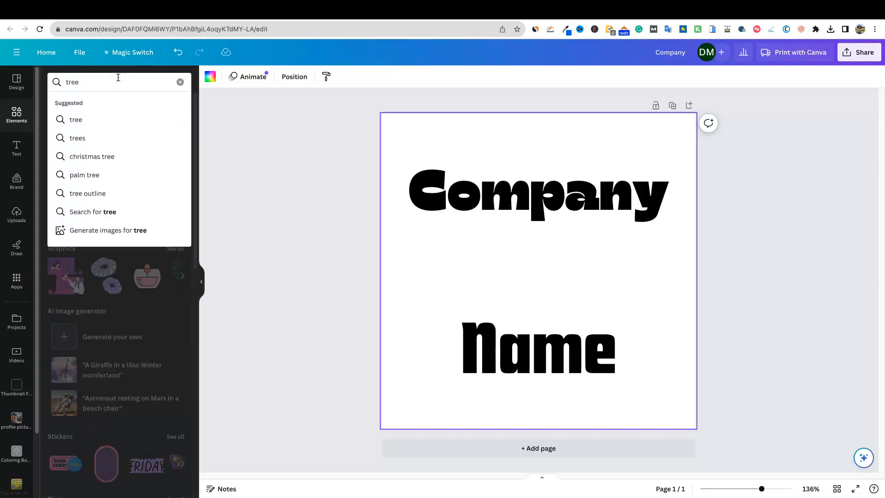
type("e")
key("Return")
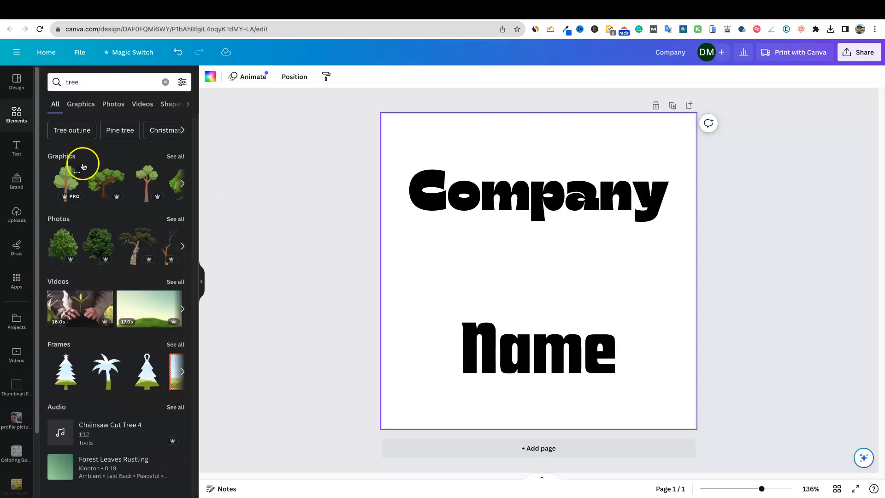
left_click(88, 105)
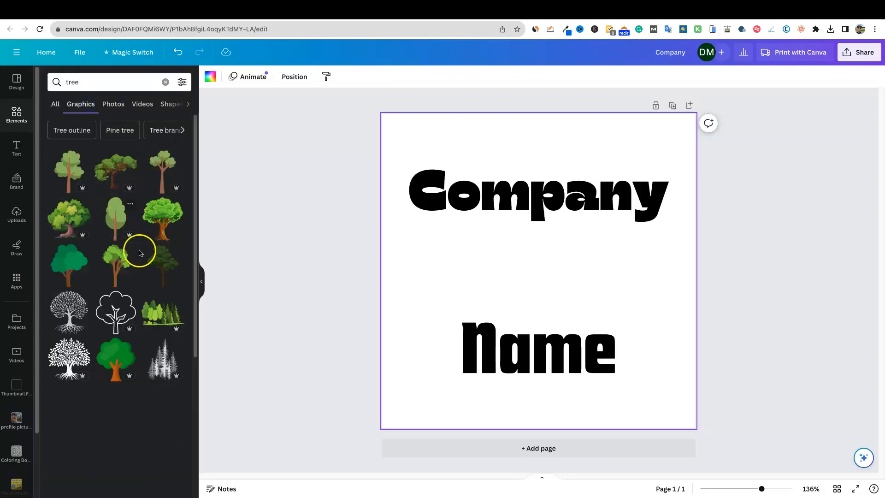
Add the dark green tree and the light green branching tree side by side between the "Company" and "Name" headings.
left_click(75, 271)
left_click_drag(429, 144, 512, 249)
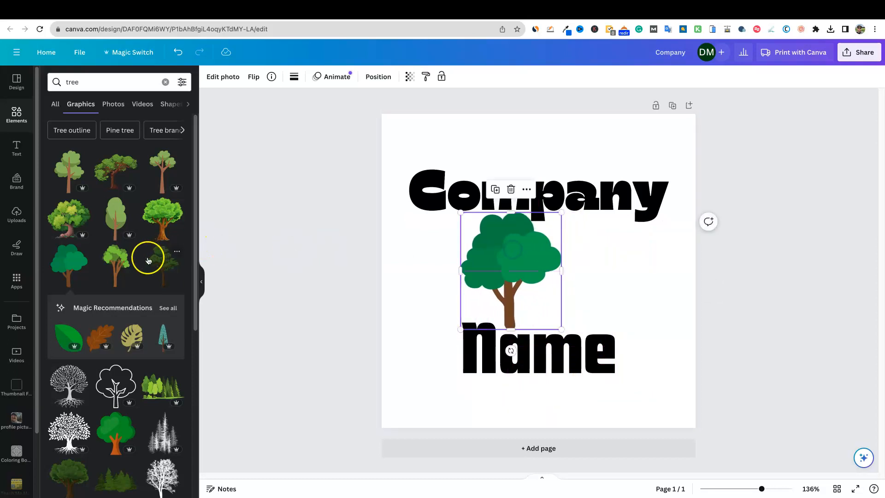
left_click_drag(119, 266, 576, 270)
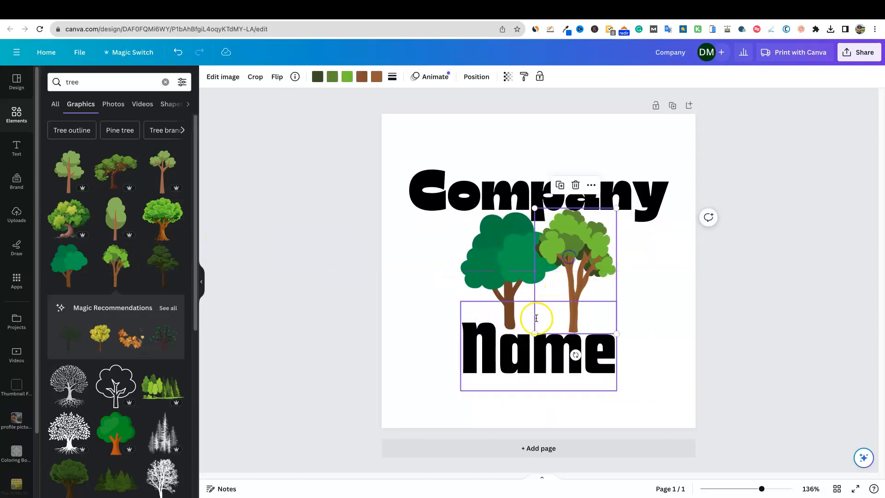
left_click(799, 298)
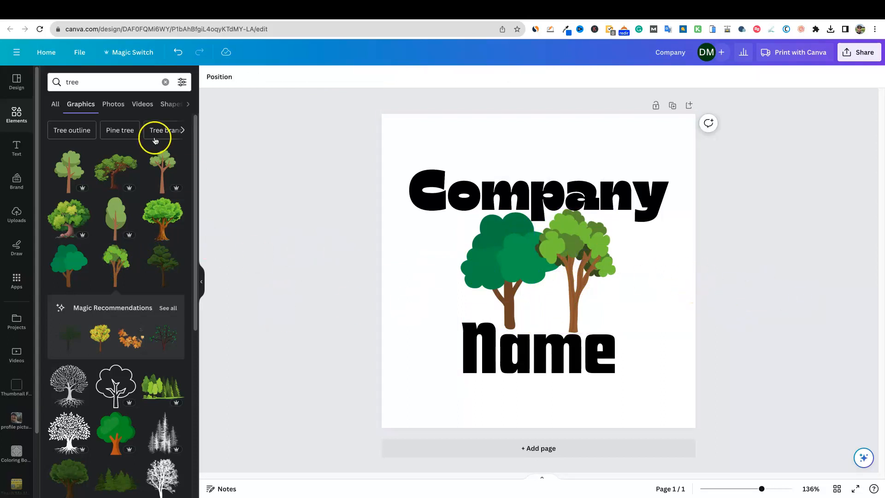
Search the graphics for "leaf" and add the orange maple leaf over the right side of the logo.
double_click(69, 83)
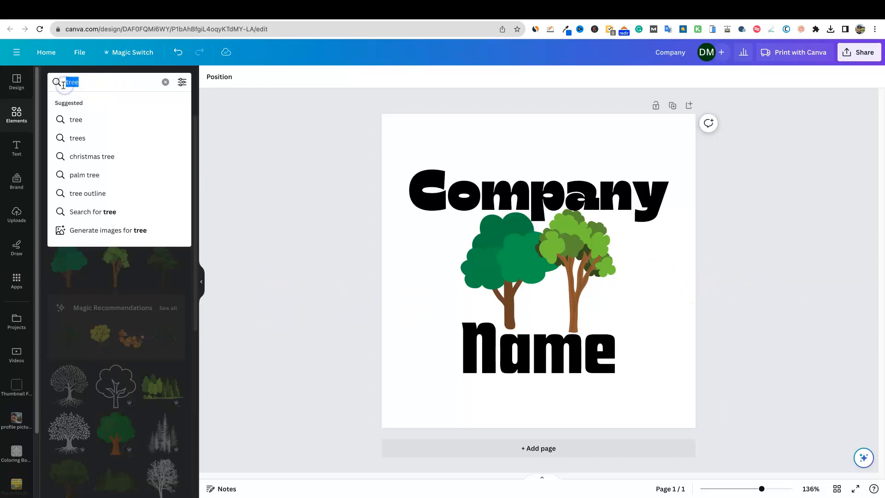
type("leaf")
key("Return")
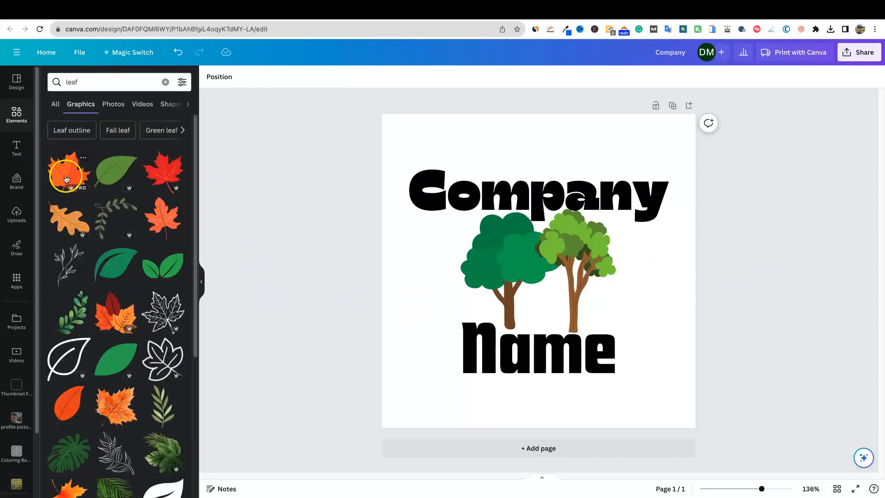
left_click(66, 179)
left_click_drag(555, 276, 624, 276)
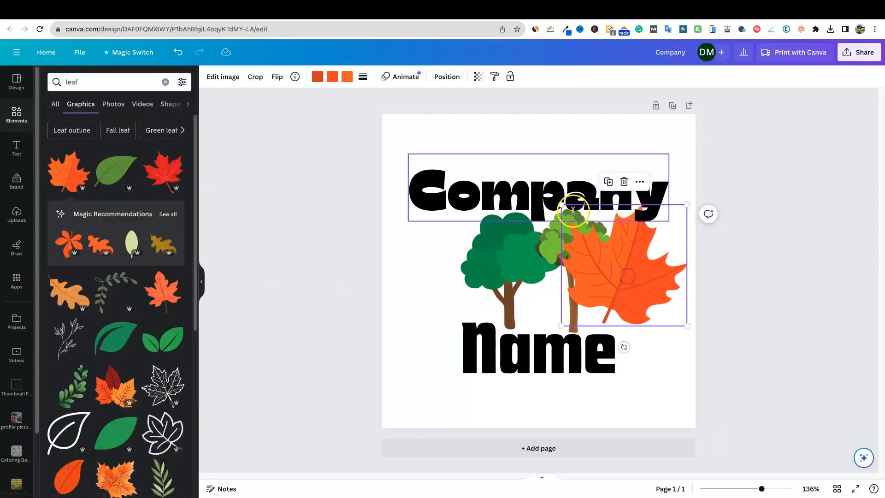
Shrink the maple leaf, tilt it clockwise, and place it beside the light green tree's trunk above "Name".
left_click_drag(562, 205, 634, 276)
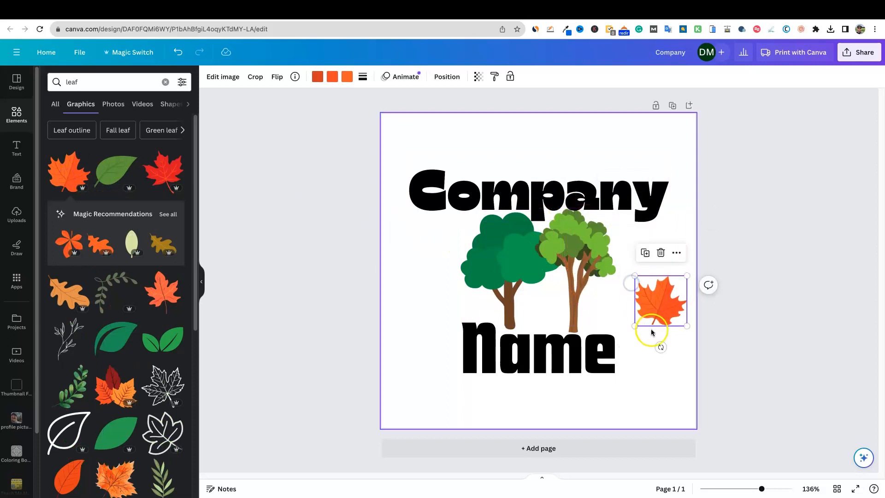
left_click_drag(660, 346, 641, 345)
left_click_drag(654, 301, 605, 314)
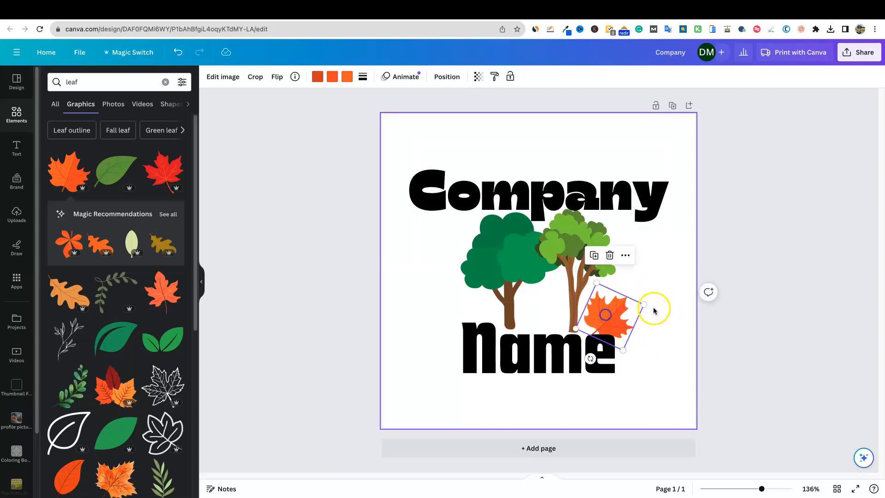
left_click(661, 312)
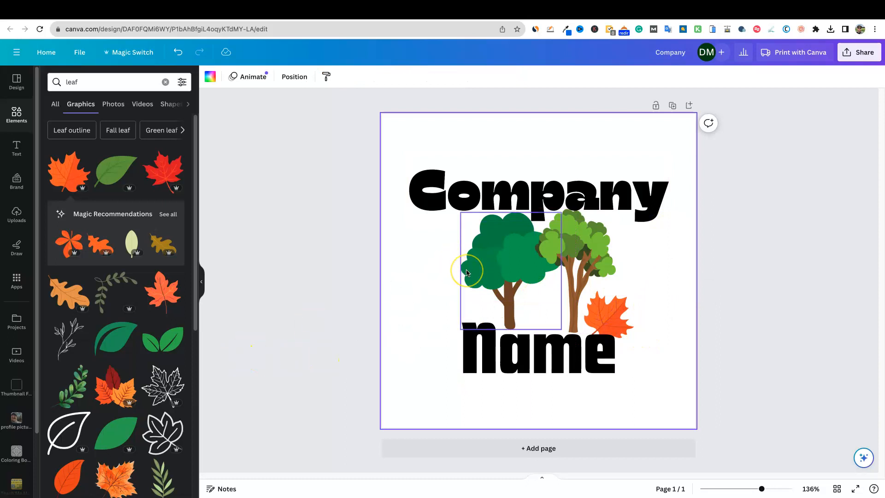
left_click(729, 251)
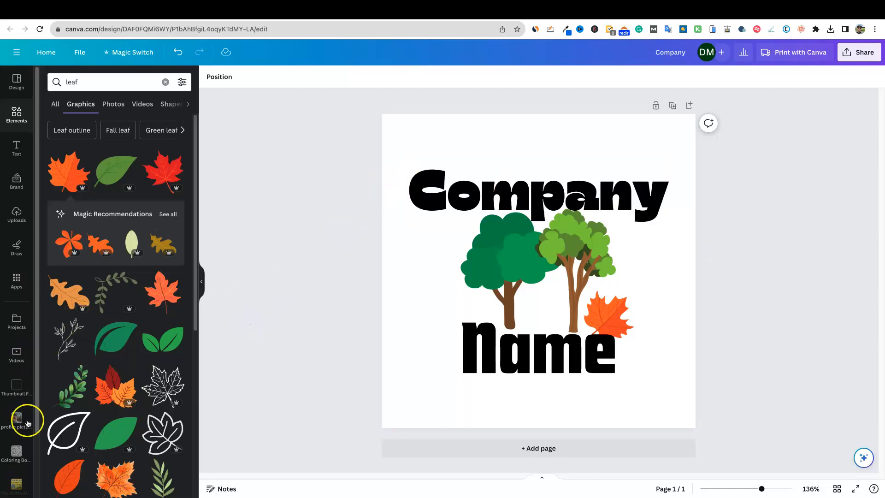
Add the green watercolor leaf branch from the leaf graphics and place it partly off the page's left edge.
scroll(116, 408, "down", 3)
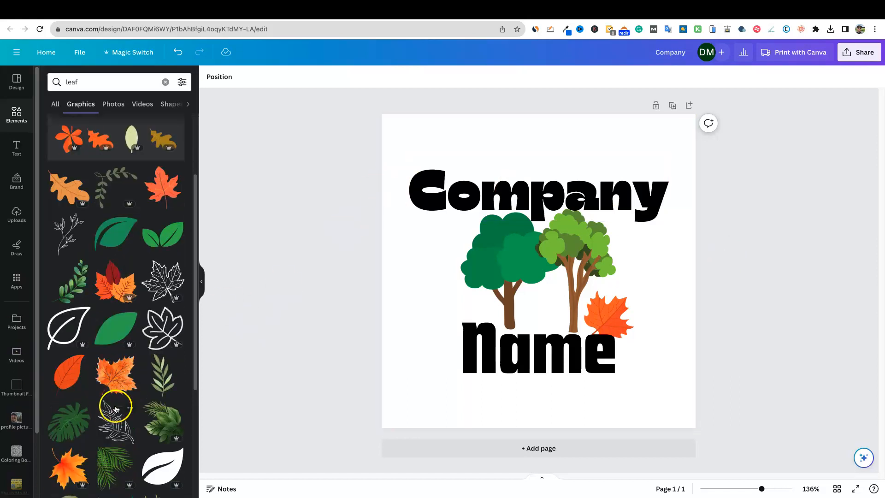
left_click(65, 295)
left_click_drag(606, 290, 407, 351)
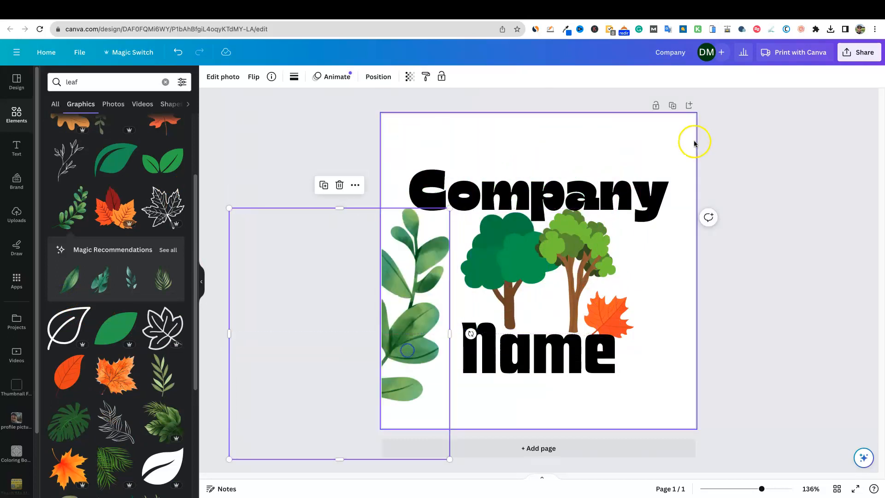
Duplicate the page, then shrink the leaf branch on the copy and rotate it into an arch above "Company".
left_click(672, 106)
left_click(419, 282)
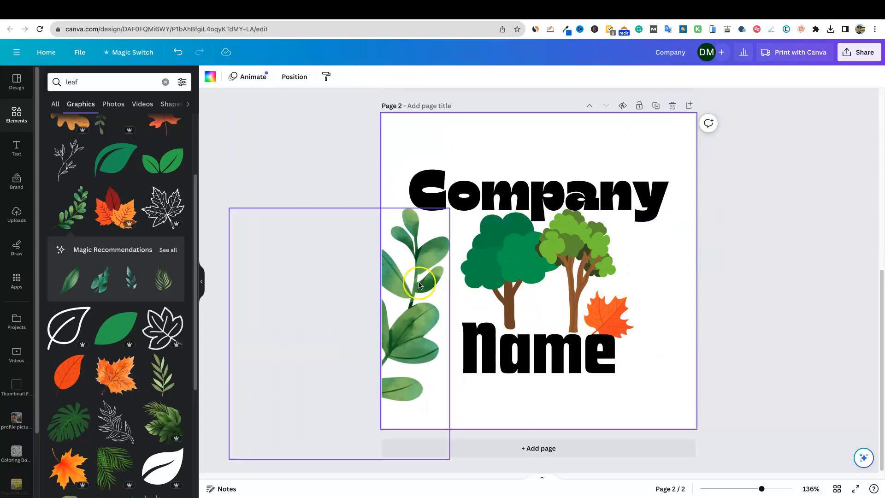
left_click_drag(419, 283, 536, 198)
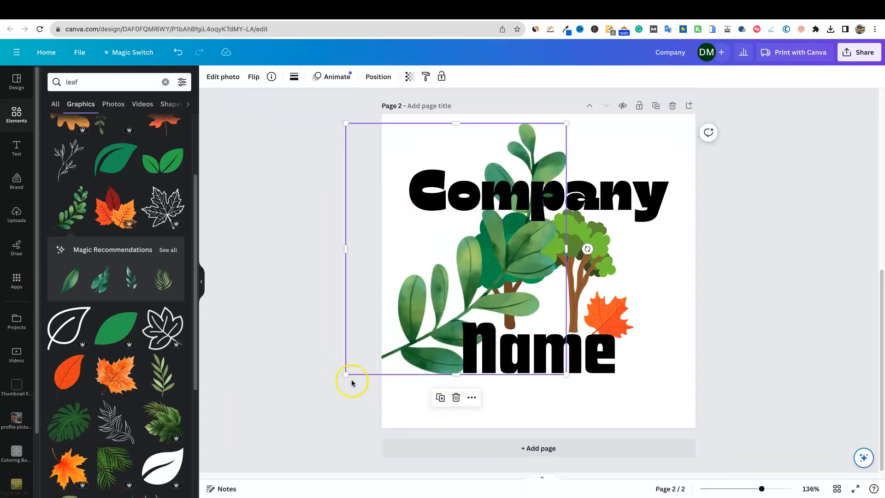
left_click_drag(344, 375, 486, 215)
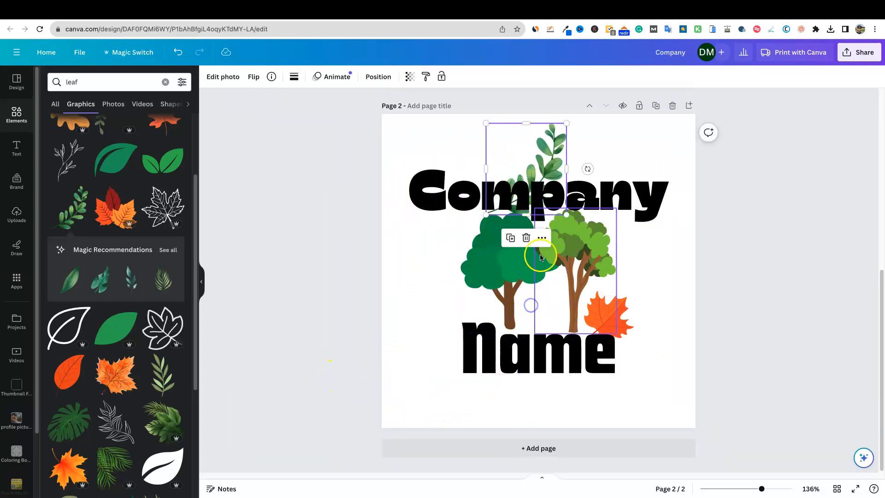
left_click_drag(585, 166, 491, 126)
Delete both trees and the orange maple leaf from page 2.
left_click(571, 261)
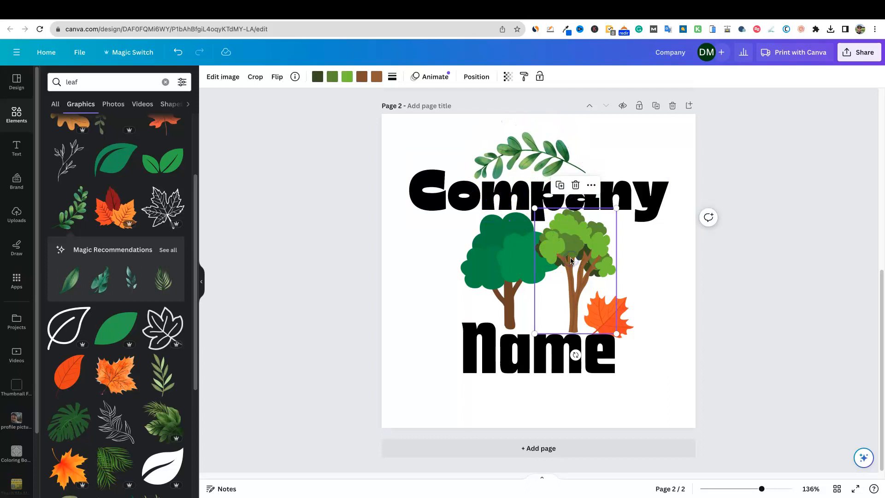
key("Delete")
left_click(514, 272)
key("Delete")
left_click(618, 316)
key("Delete")
Stack the "Company" heading directly on top of the "Name" heading near the middle of page 2.
left_click_drag(577, 345, 550, 289)
left_click_drag(563, 198, 563, 243)
left_click_drag(563, 244, 563, 245)
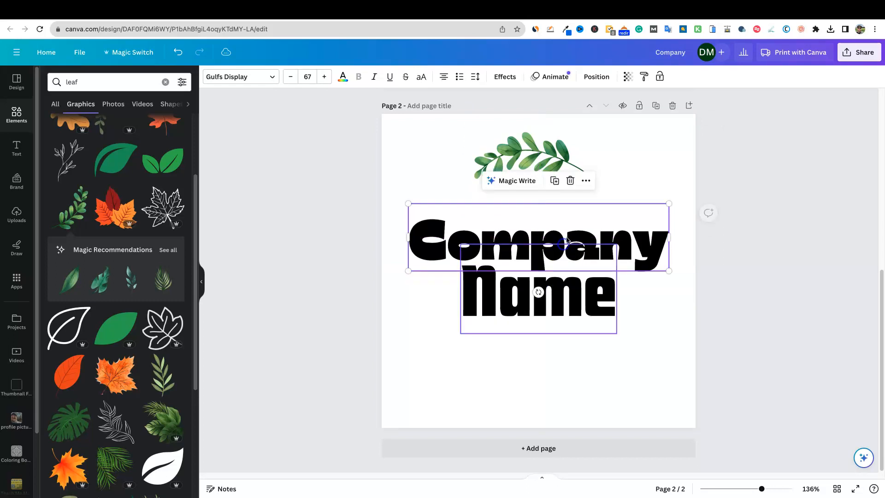
left_click(634, 176)
Recolor the "Name" heading with the blue brand color.
left_click(588, 286)
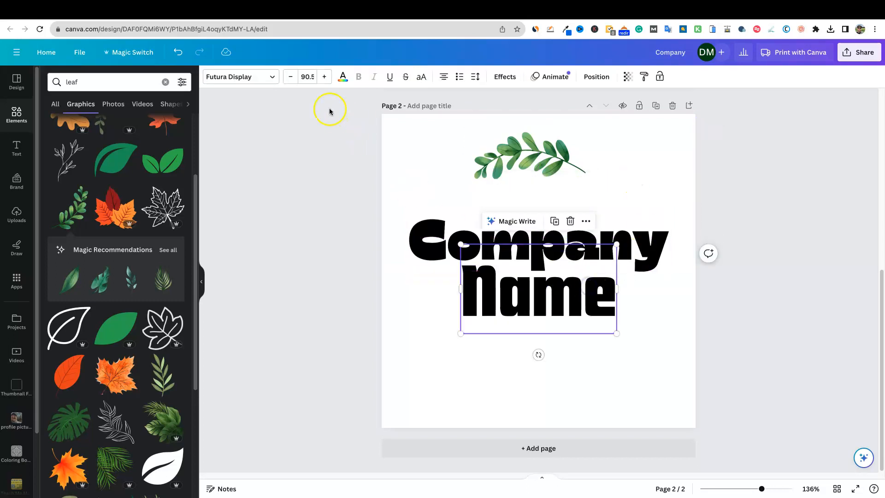
left_click(343, 77)
left_click(176, 232)
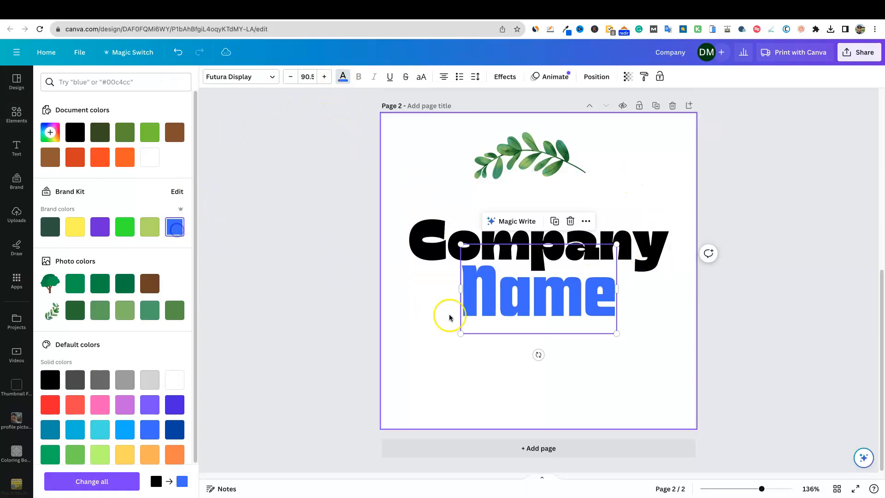
left_click(629, 360)
left_click(549, 164)
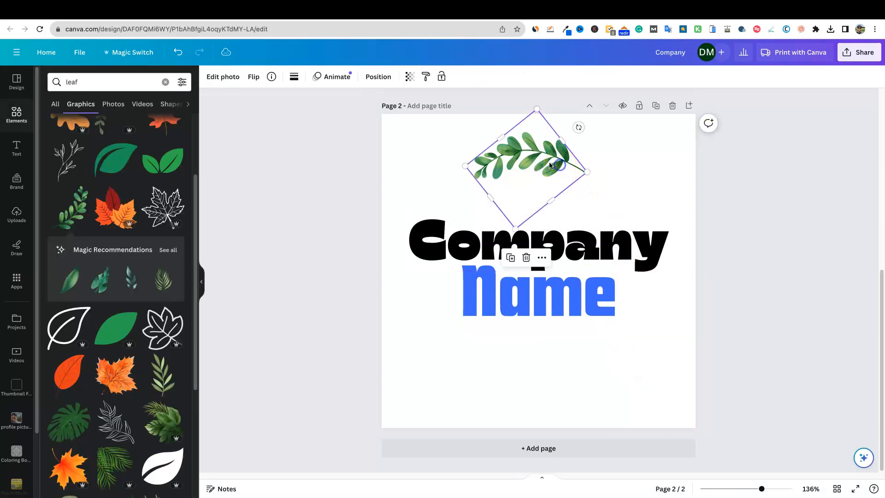
Recolor the "Name" heading with the lightest orange from the document colors.
left_click(555, 293)
left_click(342, 76)
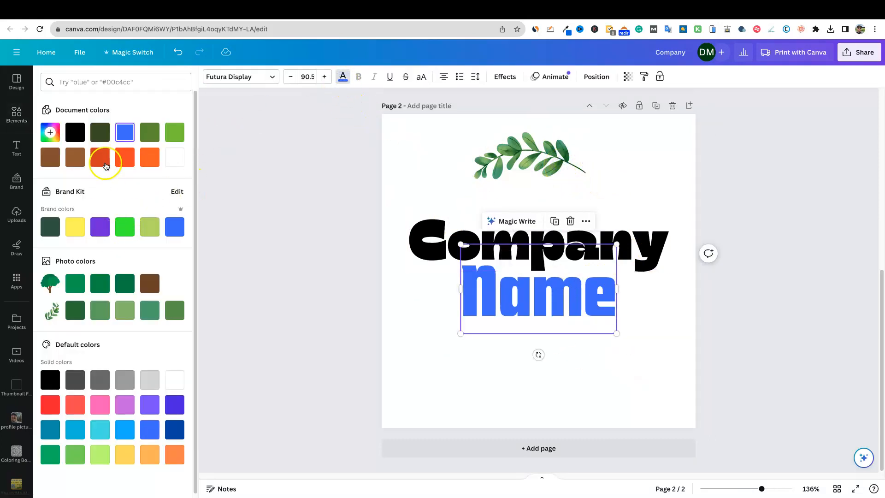
left_click(150, 158)
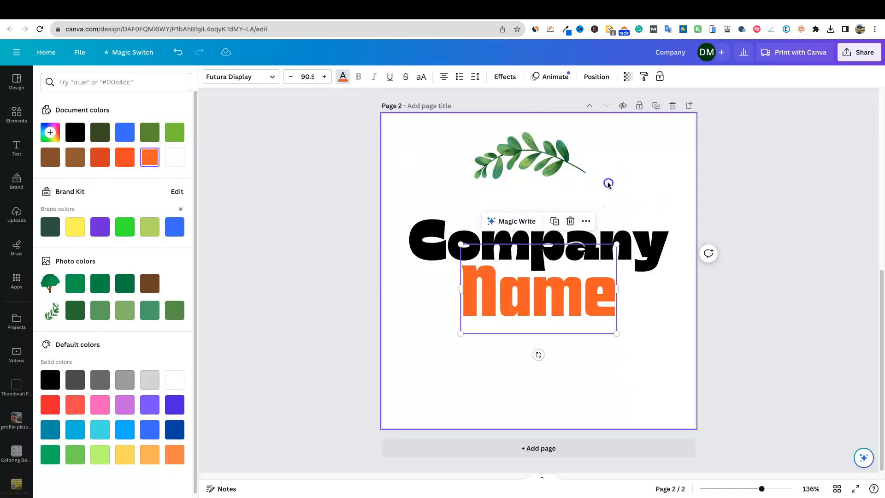
Move the leaf branch down so it rests directly on top of the "Company" heading.
left_click(549, 170)
left_click_drag(549, 169, 561, 223)
left_click(837, 281)
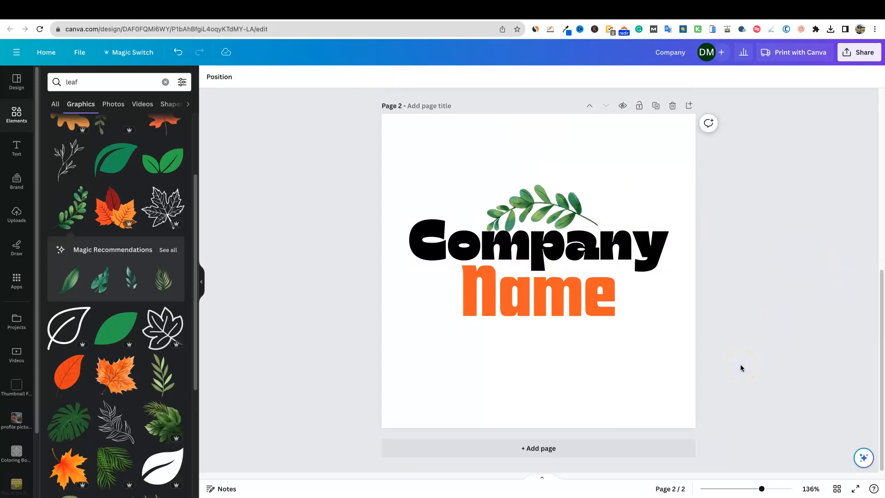
scroll(526, 203, "up", 1)
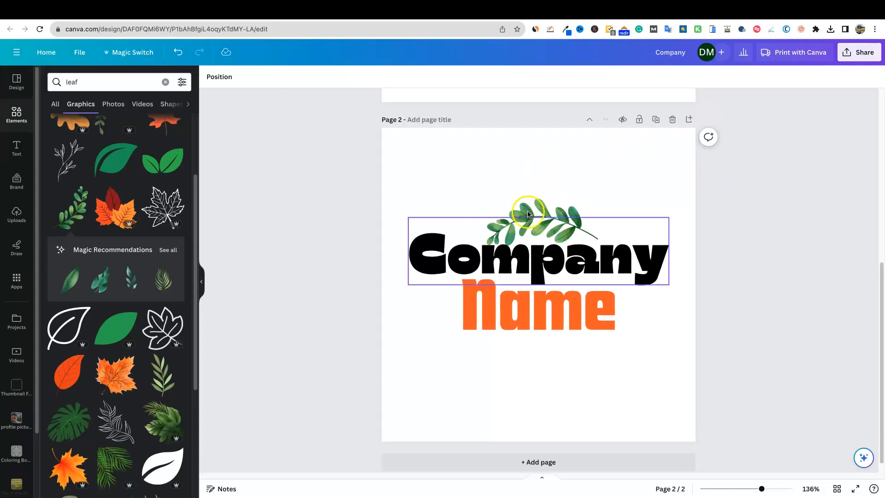
scroll(552, 234, "down", 1)
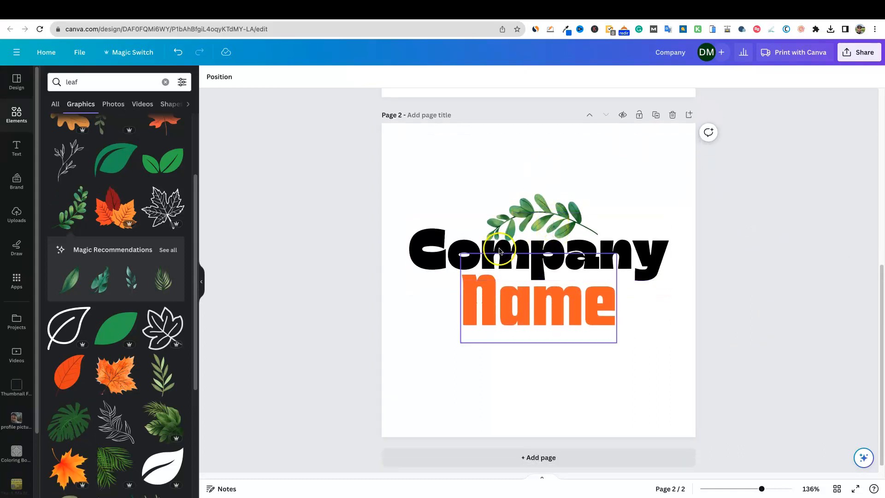
Try the Lift and Shadow text effects on the "Company" heading, then settle on the Outline effect.
left_click(428, 246)
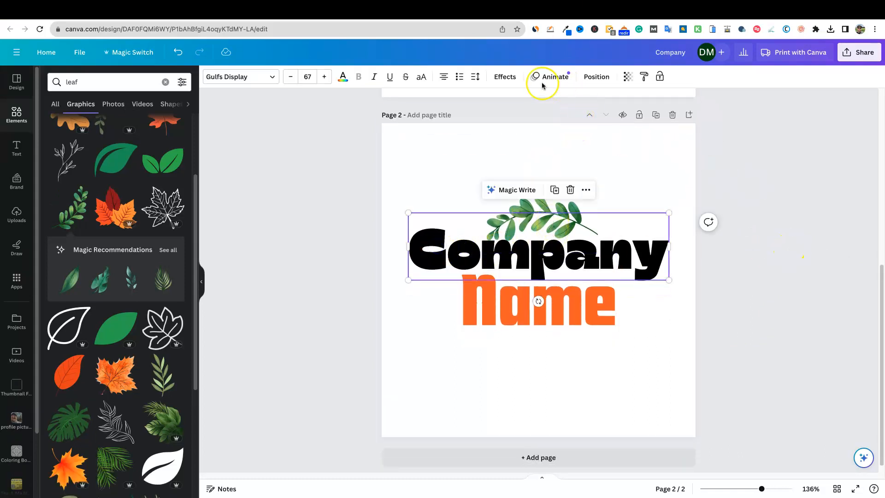
left_click(505, 76)
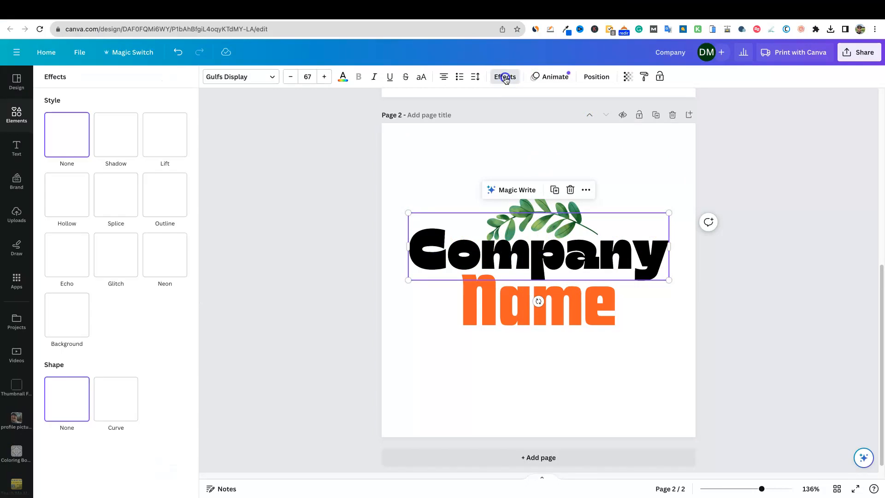
left_click(169, 137)
left_click(128, 138)
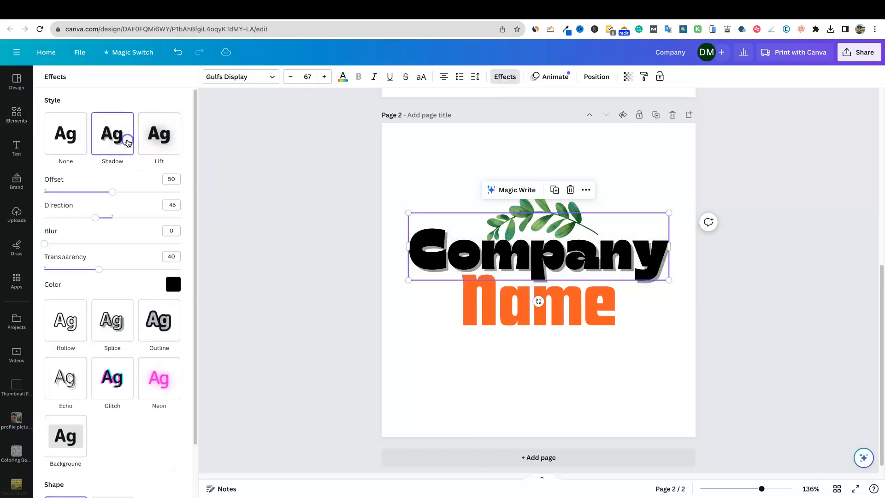
left_click(158, 320)
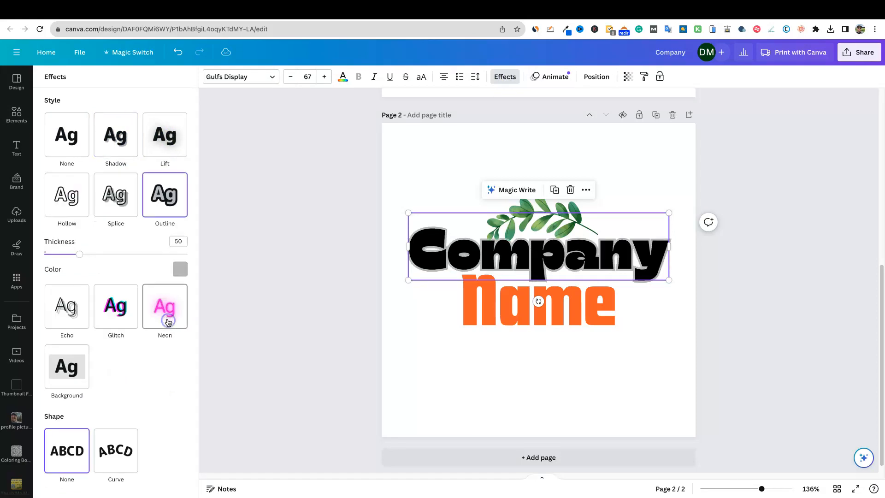
Recolor the "Company" heading's outline with the middle of the three orange document colors and make the outline noticeably thicker.
left_click(180, 272)
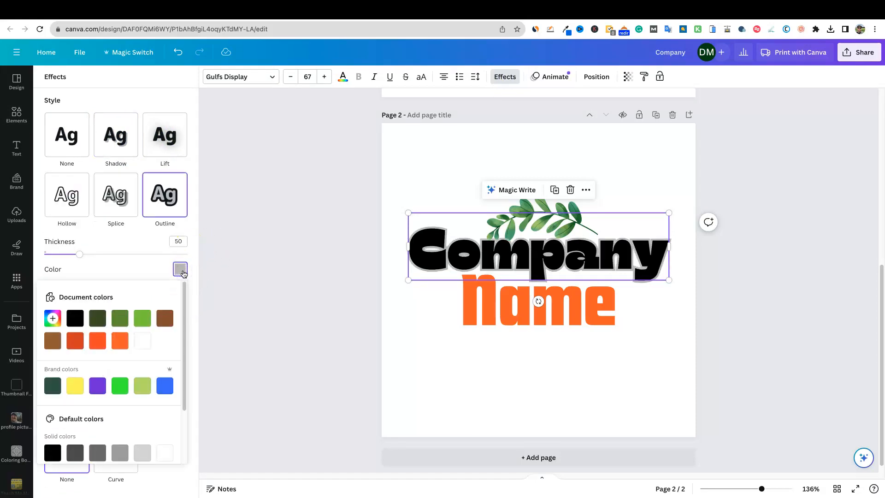
left_click(97, 342)
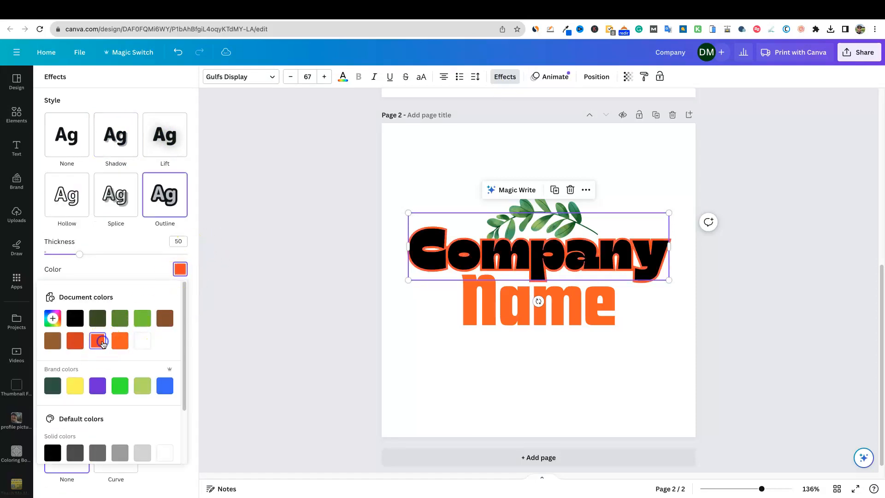
left_click_drag(81, 253, 130, 263)
left_click(479, 309)
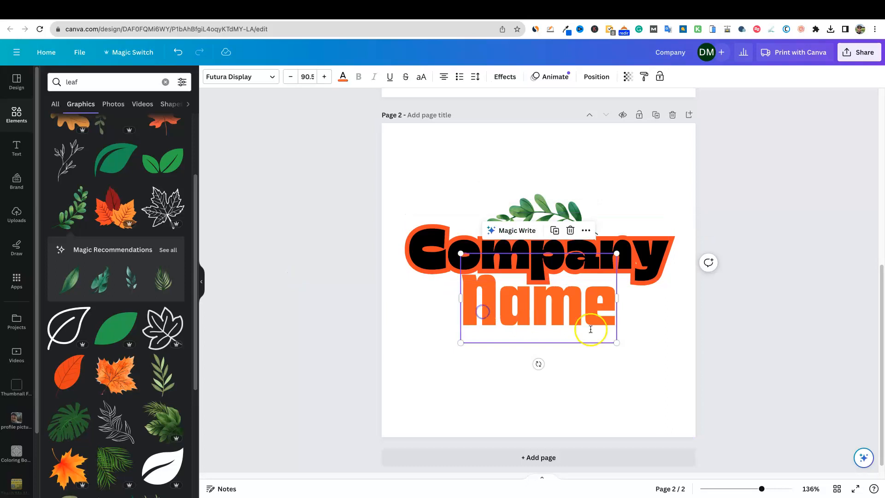
left_click(840, 233)
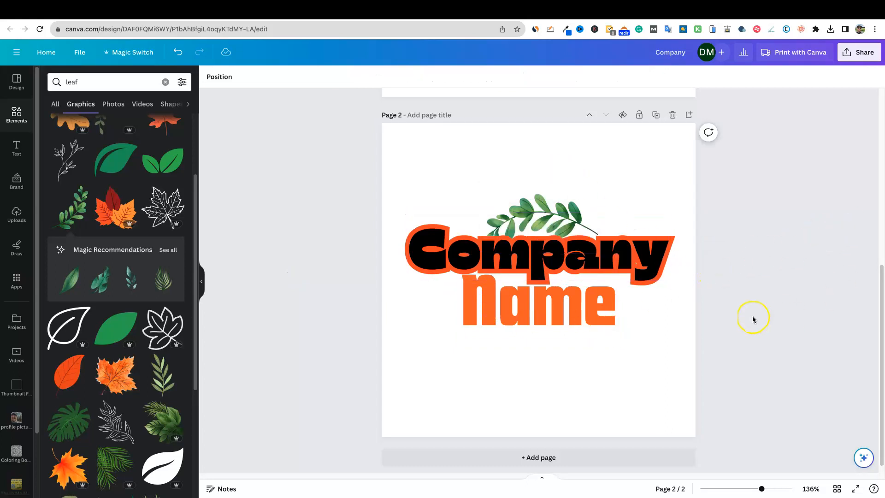